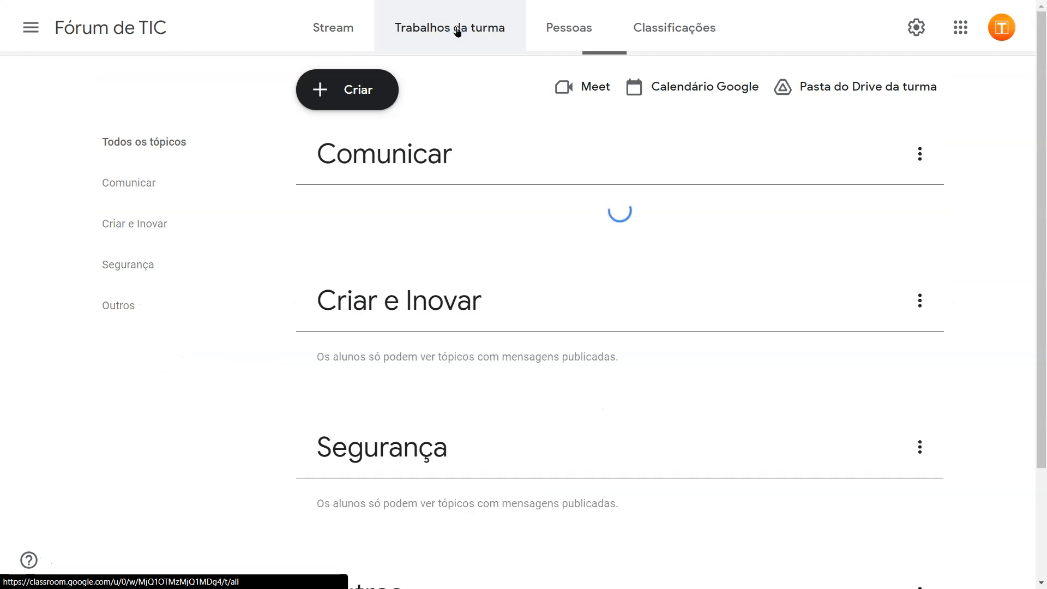
Create a new assignment in the Fórum de TIC class with the title Glossário
left_click(359, 89)
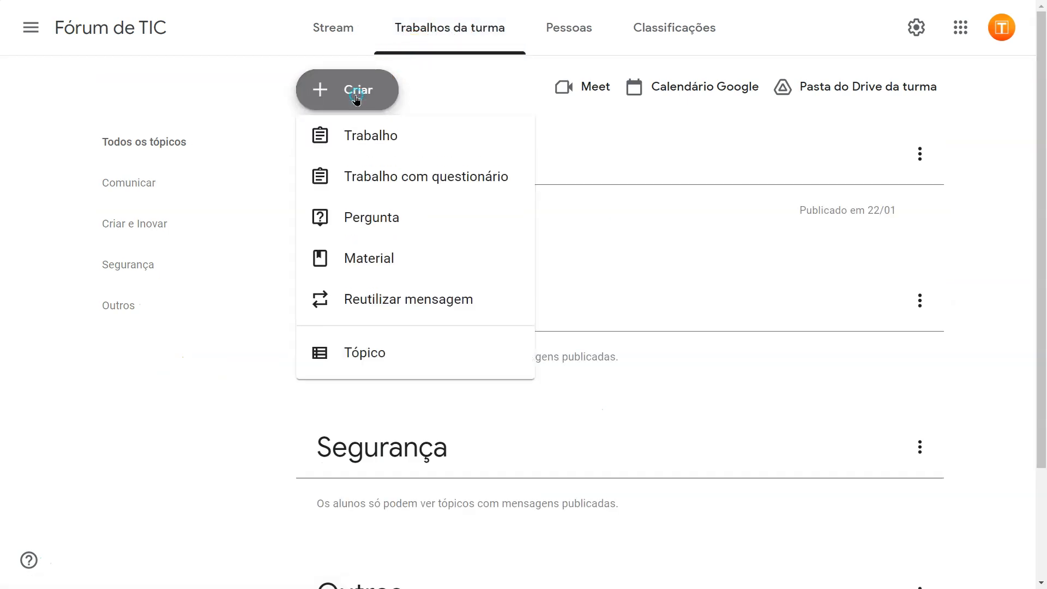
left_click(349, 143)
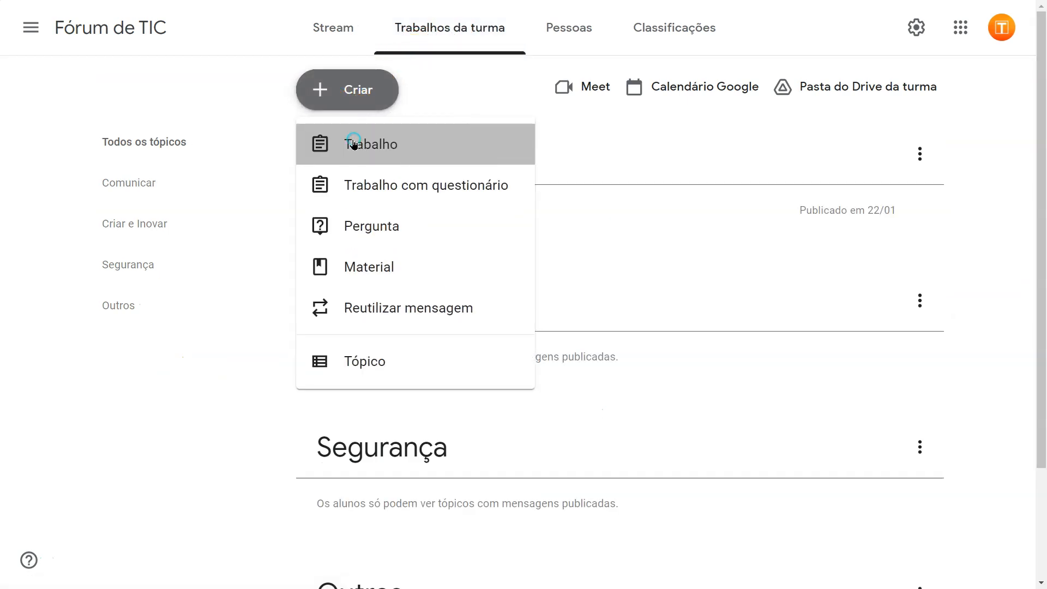
type("Glossári")
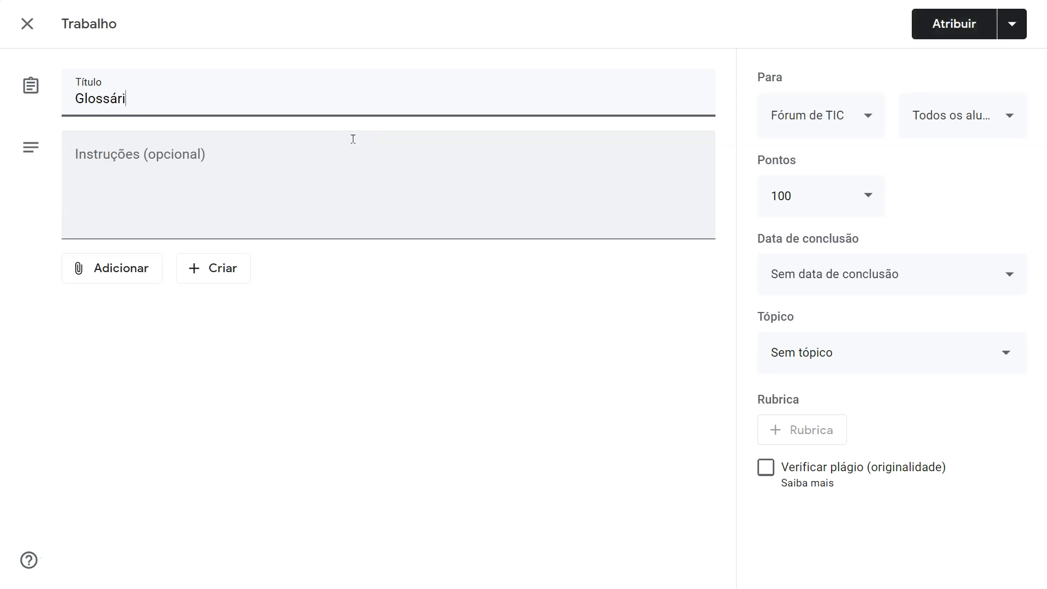
type("o")
left_click(146, 103)
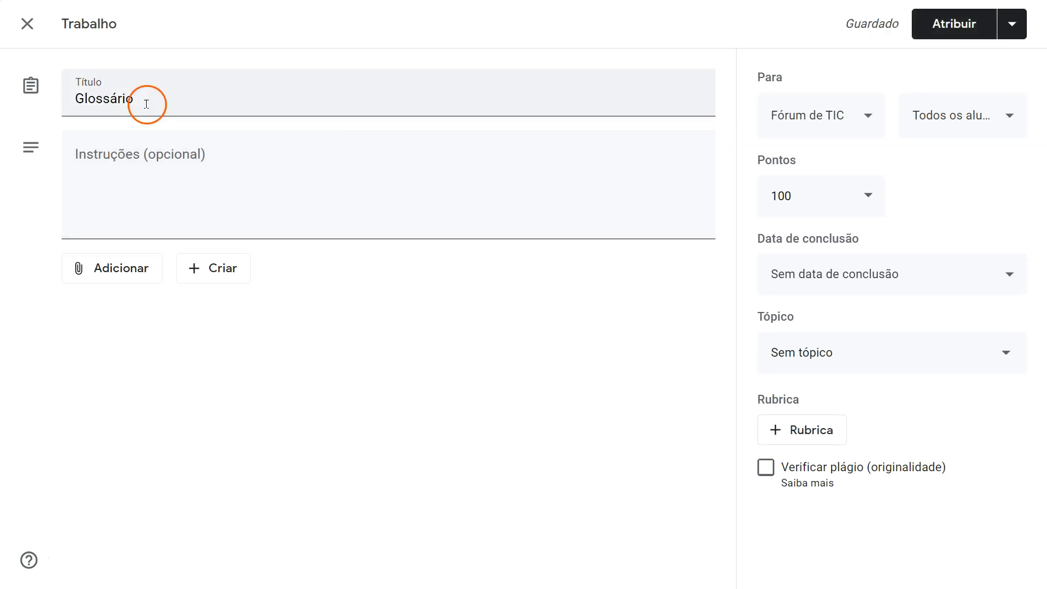
Attach a new Google Sheets spreadsheet to the assignment and name the file Glossário A
left_click(202, 274)
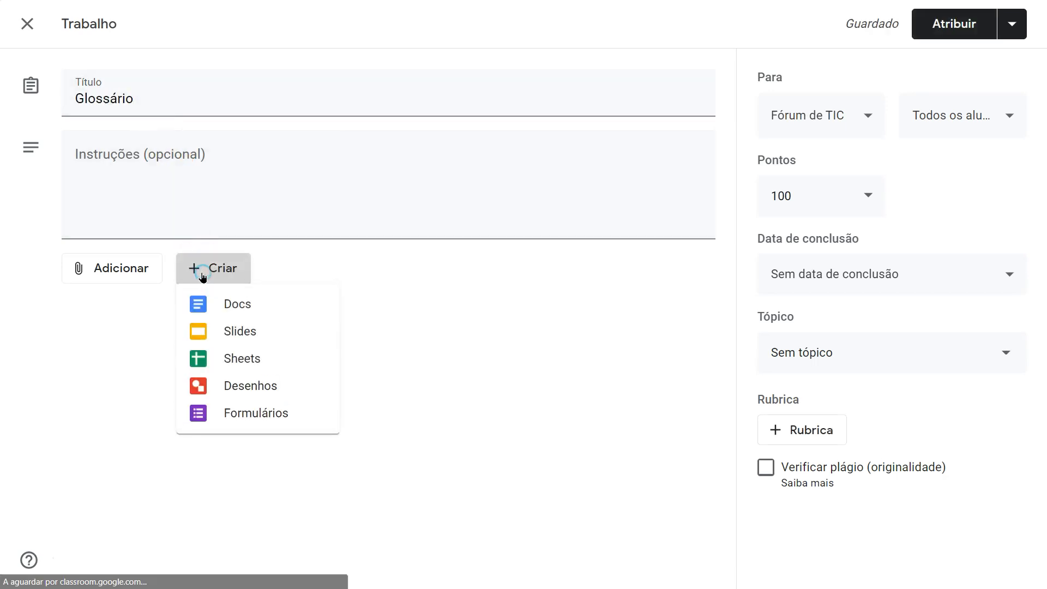
left_click(222, 360)
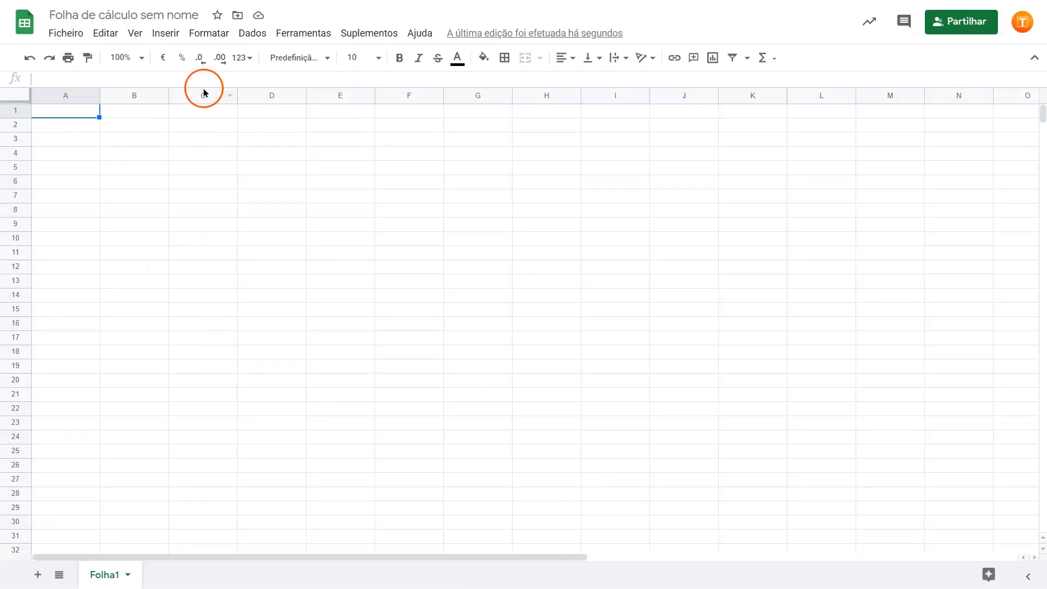
left_click(152, 16)
type("Glo")
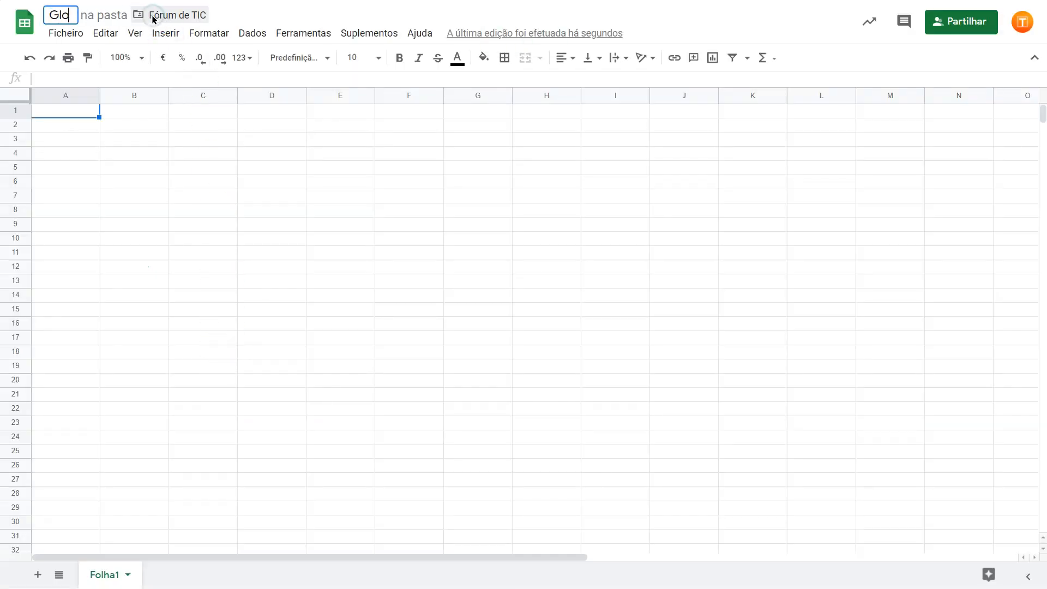
type("ssário A")
left_click(110, 131)
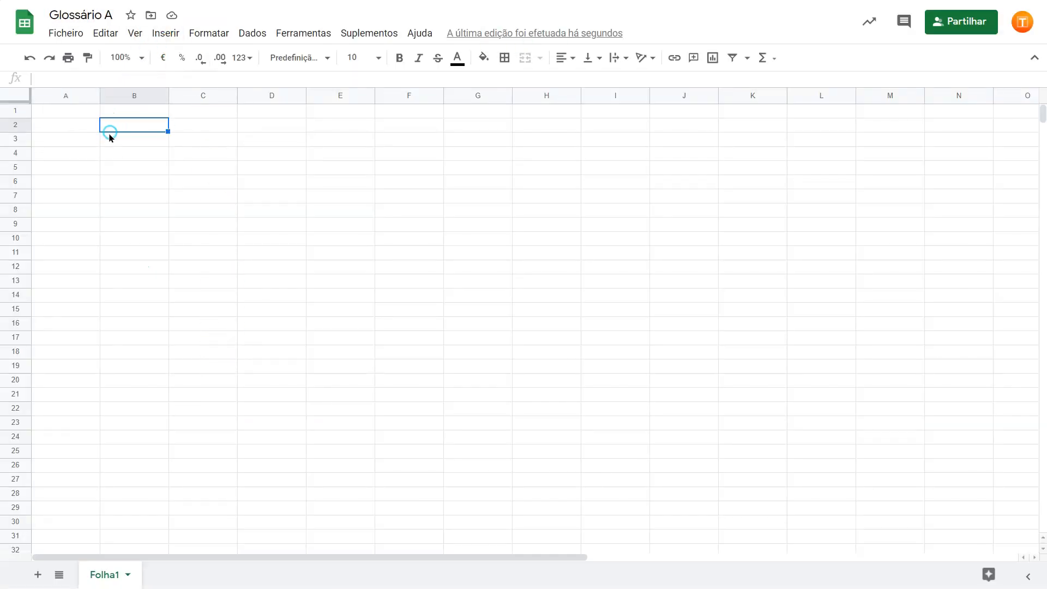
Enter the column headers Termo, Descrição and Outro... in cells A1 to C1
left_click(77, 110)
left_click(142, 58)
left_click(128, 173)
left_click(130, 190)
type("Ter")
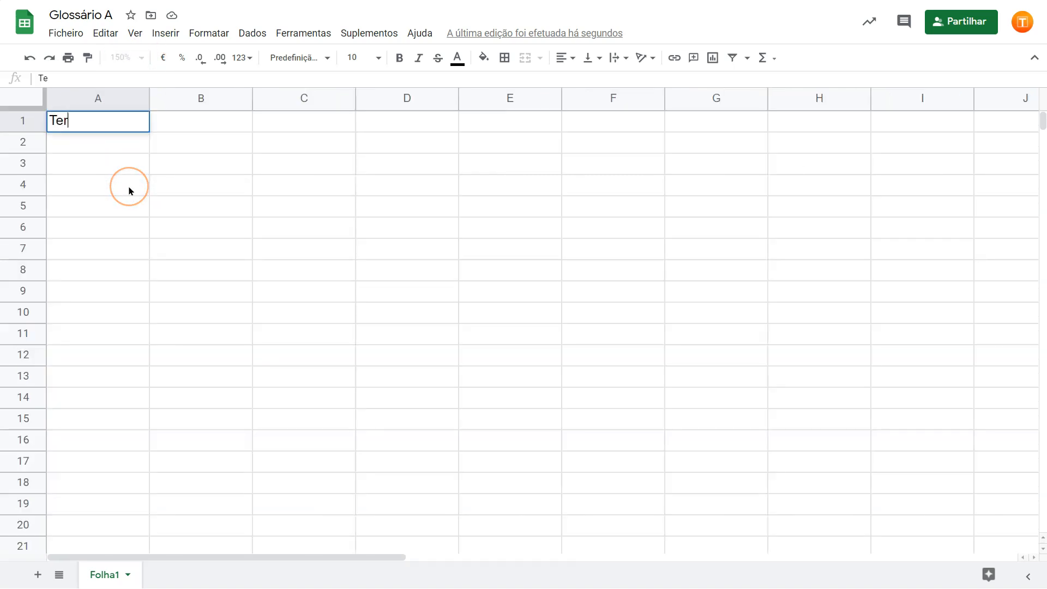
type("mo")
key("Tab")
type("De")
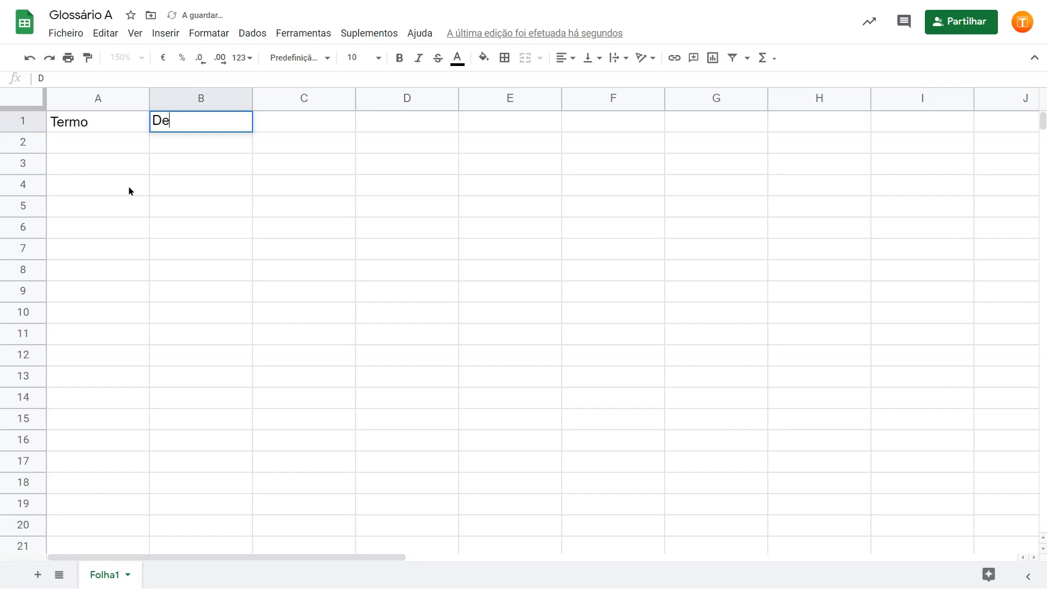
key("Tab")
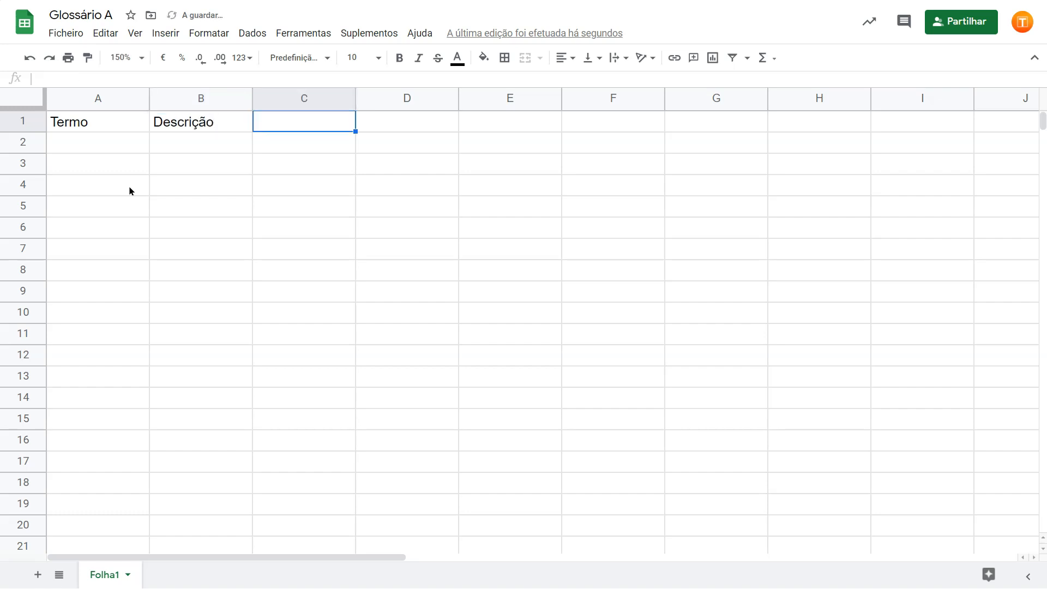
type("Outro")
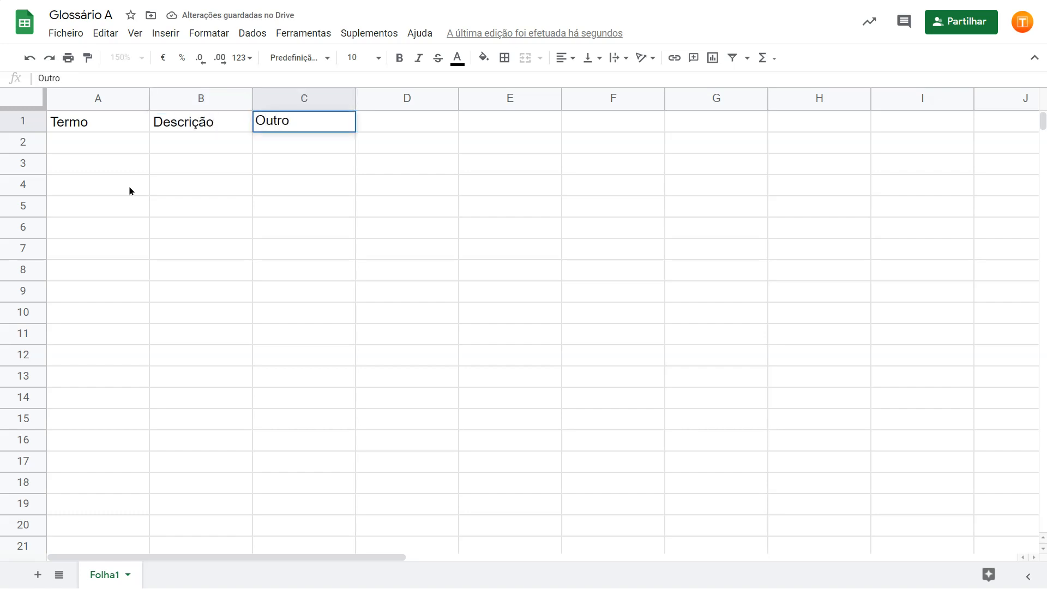
type("...")
key("Return")
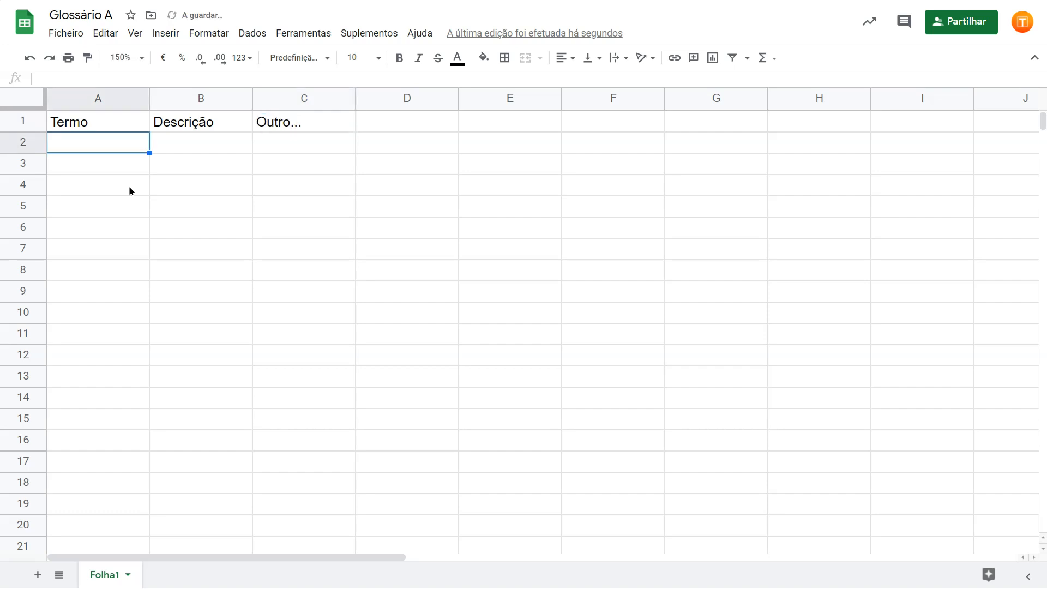
Fill the first glossary row with the term WWW in A2 and the description "A World Wide Web é..." in B2
type("WWW")
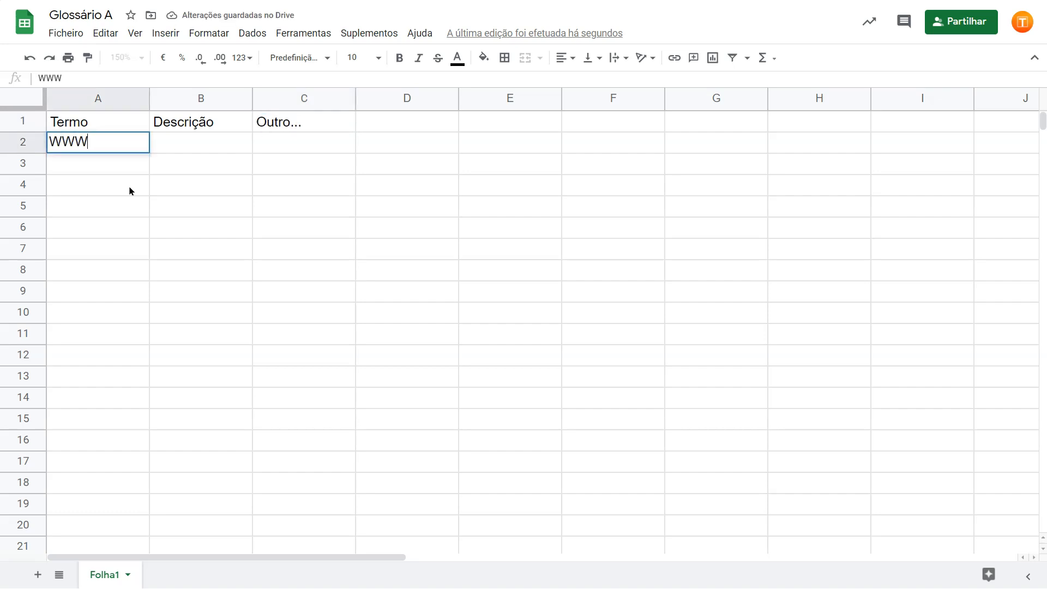
key("Tab")
type("A World Wide Web")
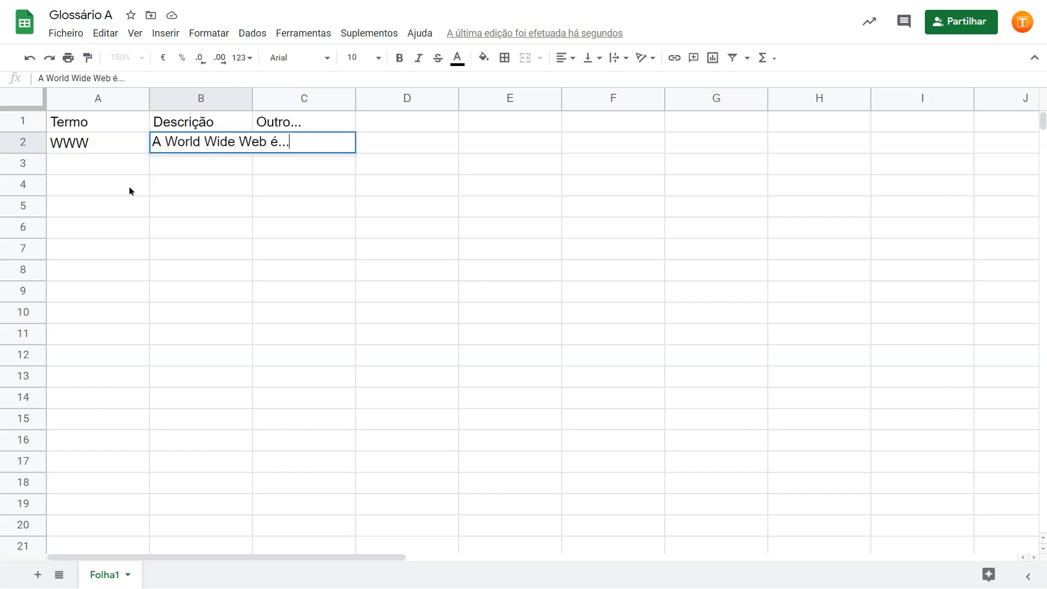
left_click(241, 141)
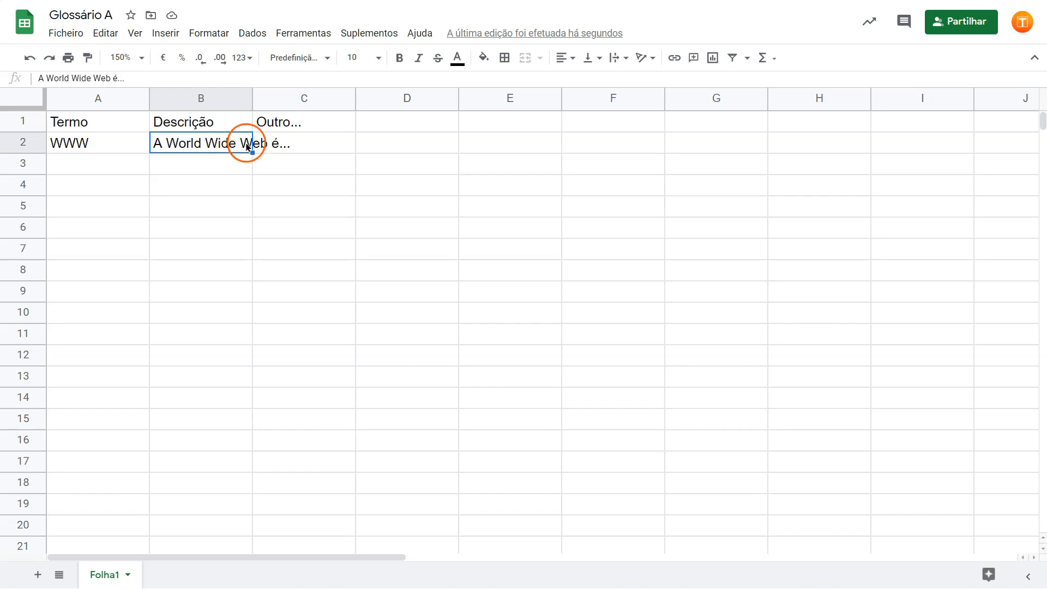
Extend the description in cell B2 with a long run of repeated "txt" placeholder words
left_click(219, 75)
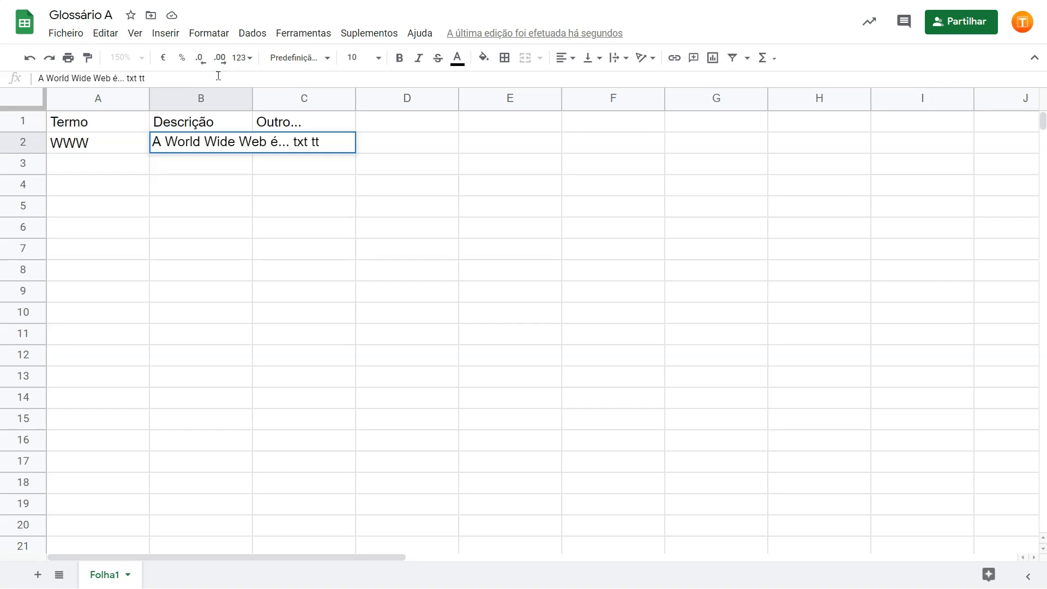
key("ctrl+v")
key("ctrl+v")
key("ctrl+v")
key("ctrl+v")
key("ctrl+v")
key("ctrl+v")
key("ctrl+v")
key("ctrl+v")
key("ctrl+v")
key("ctrl+v")
key("Return")
Wrap the text in cell B2 and widen column B to about three times the default column width
left_click(221, 147)
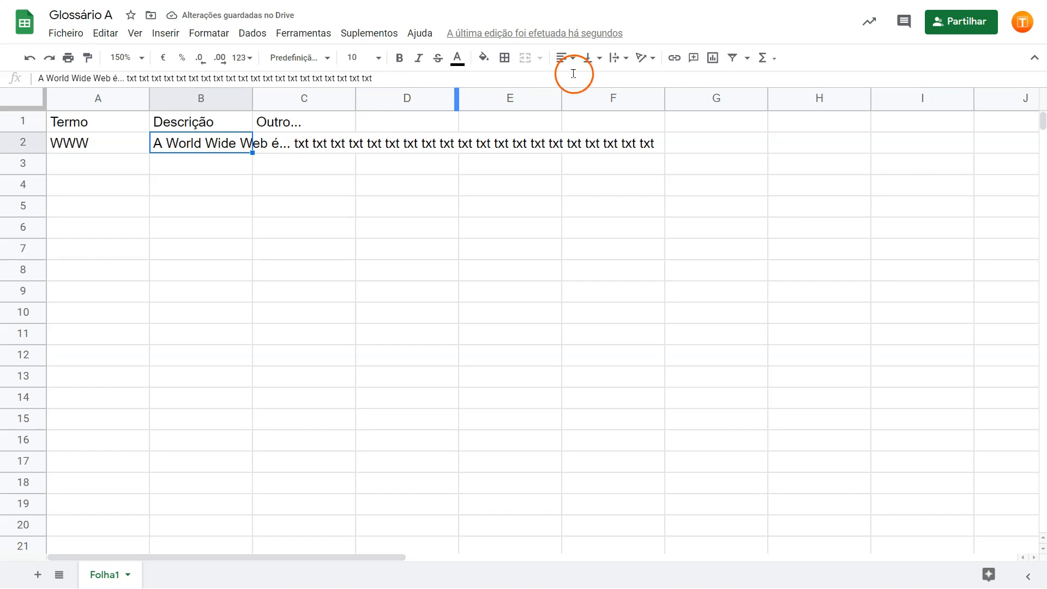
left_click(621, 59)
left_click(633, 83)
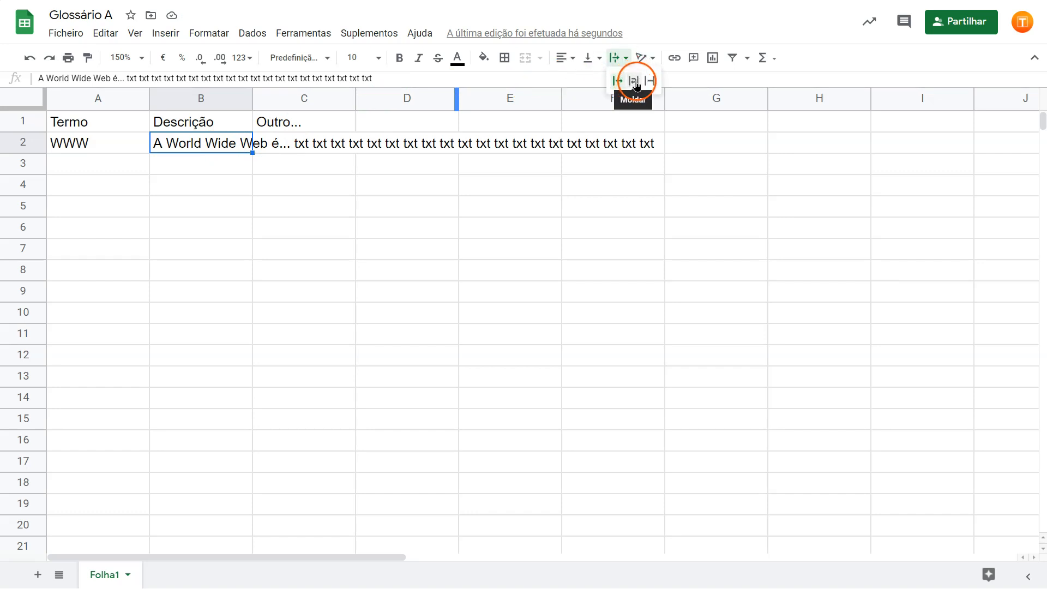
left_click(636, 82)
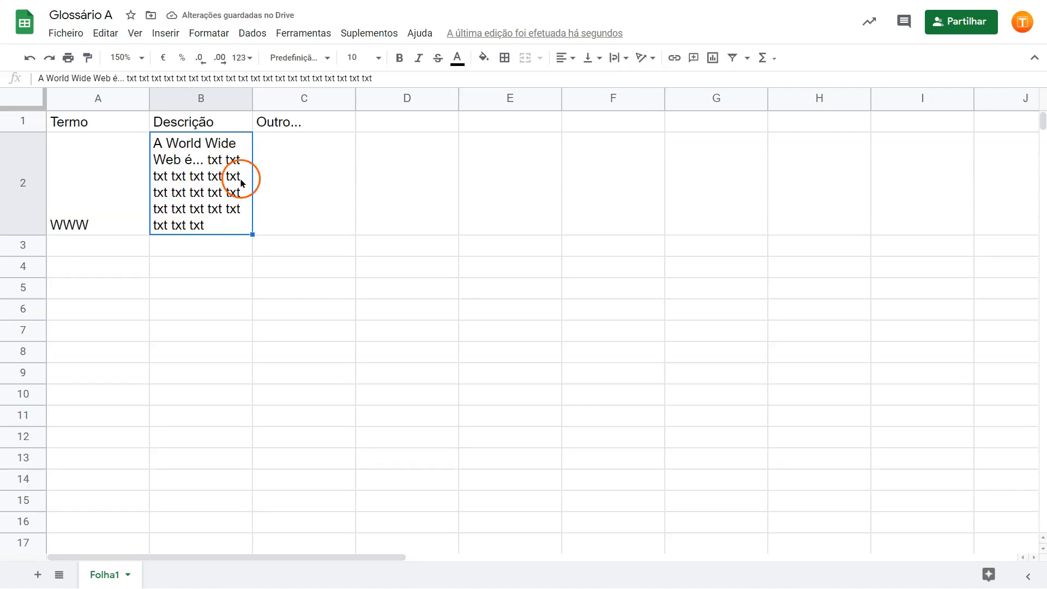
left_click_drag(253, 97, 457, 96)
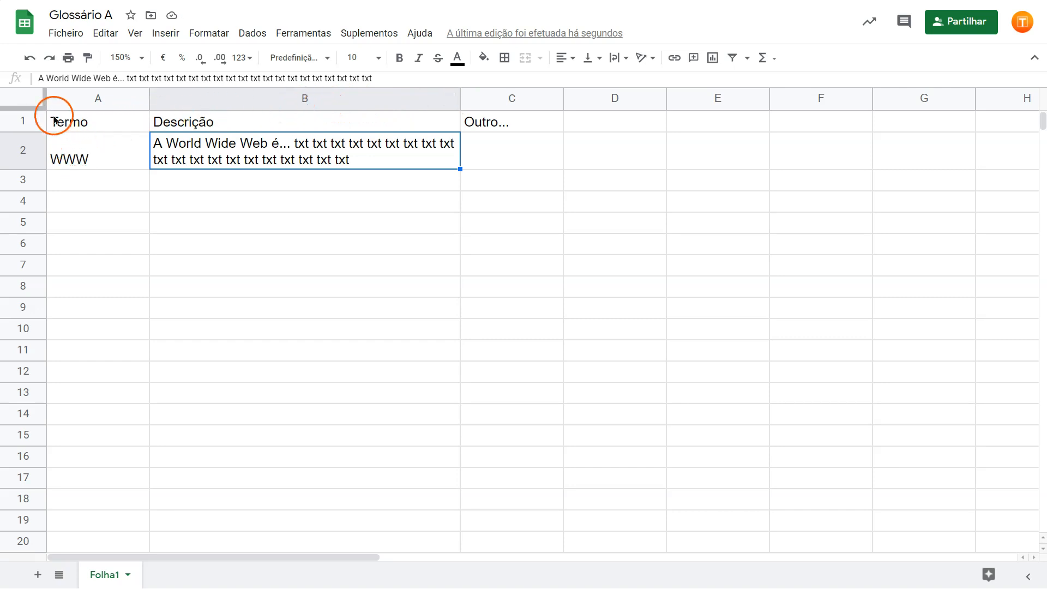
Set the vertical alignment of all cells in the sheet to middle
left_click(26, 97)
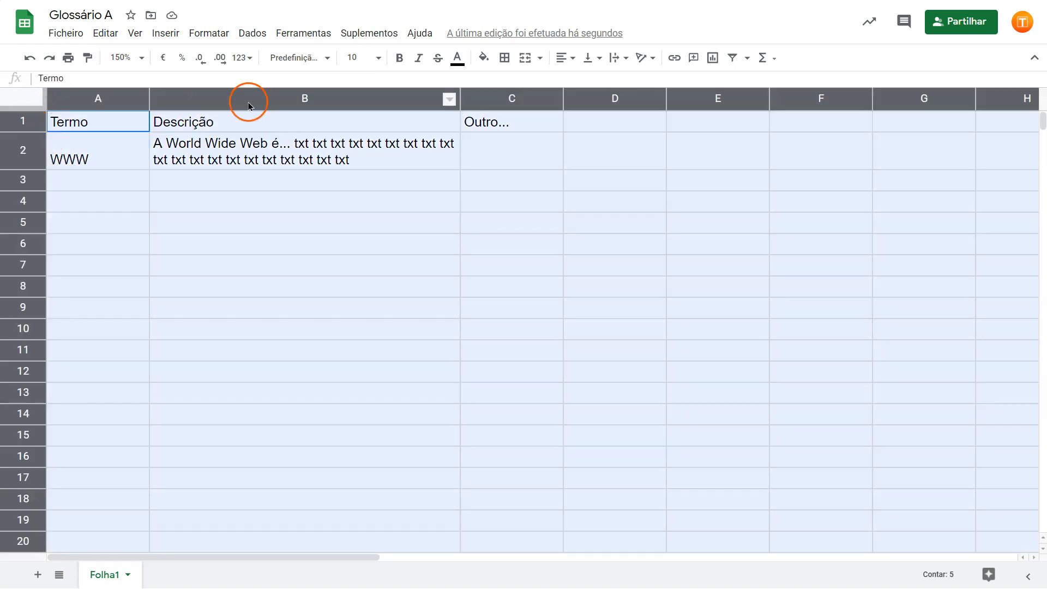
left_click(600, 59)
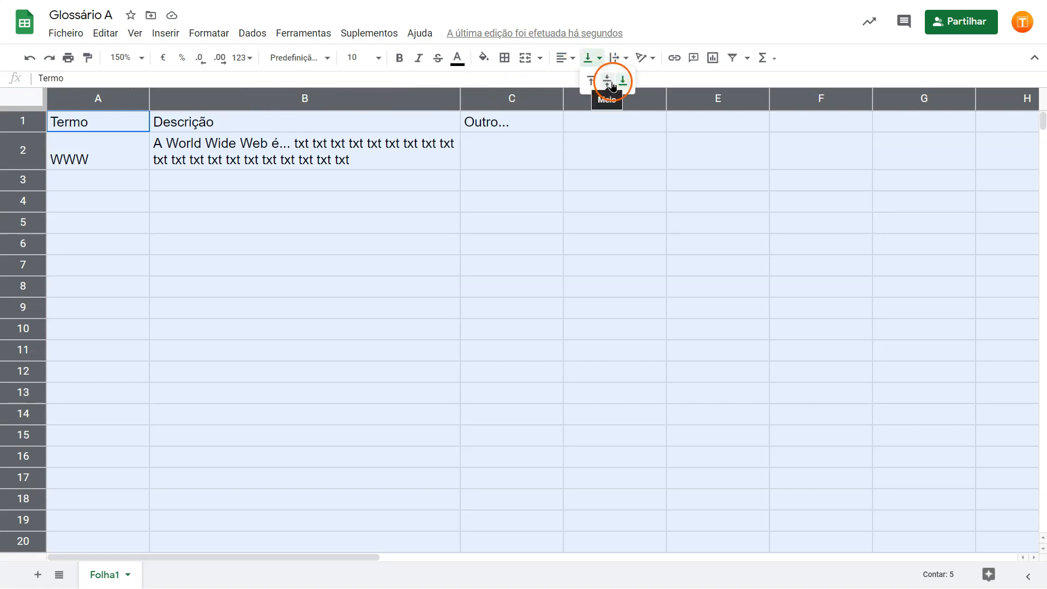
left_click(608, 74)
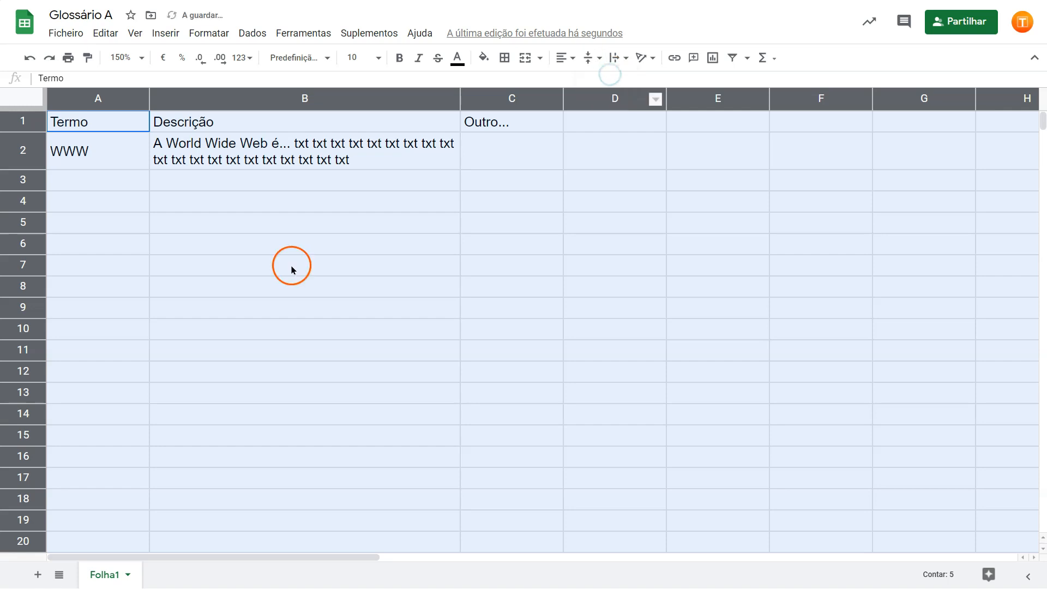
left_click(291, 265)
Format the header cells A1 to C1 as bold, horizontally centred text in the Merriweather font
left_click(130, 125)
left_click_drag(131, 126, 480, 119)
left_click(401, 60)
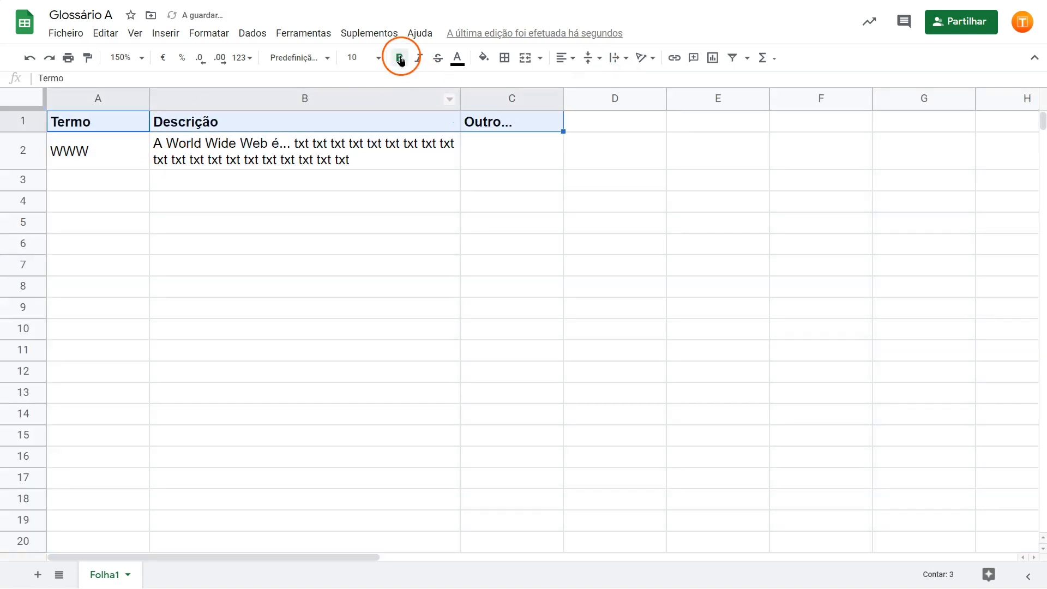
left_click(327, 58)
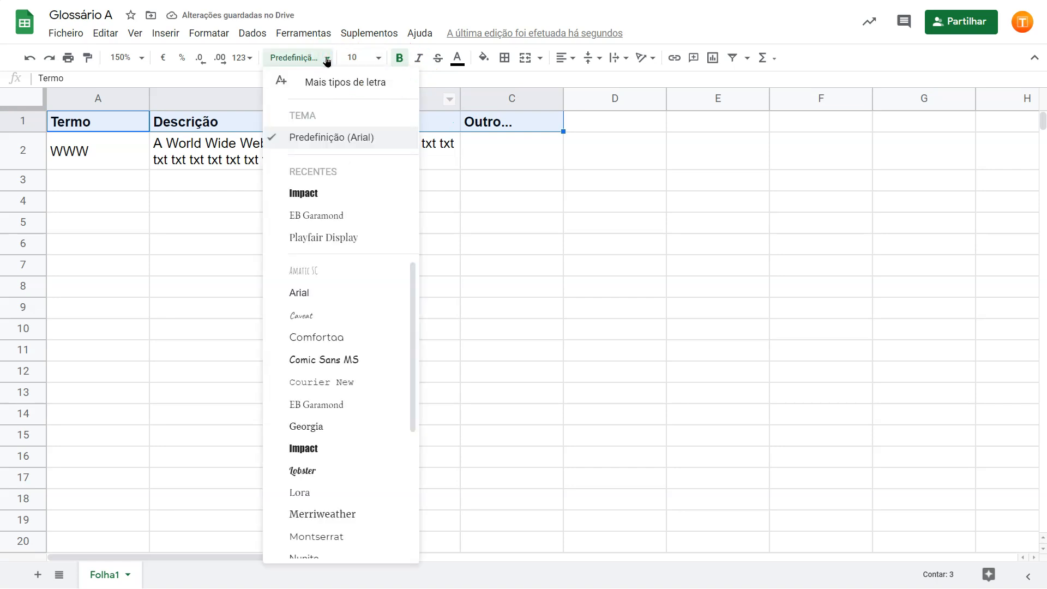
left_click(318, 447)
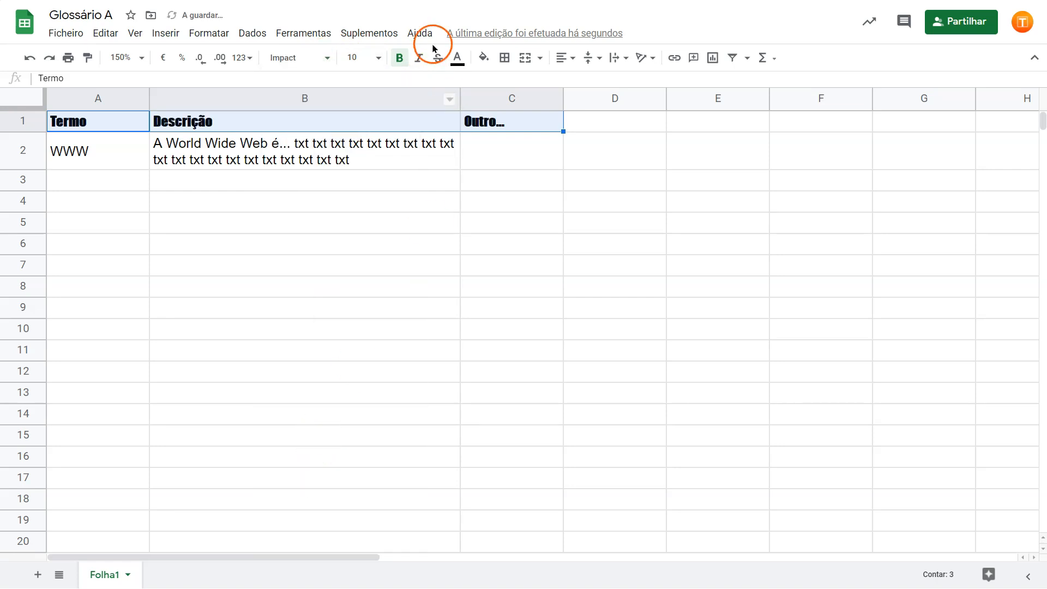
left_click(326, 58)
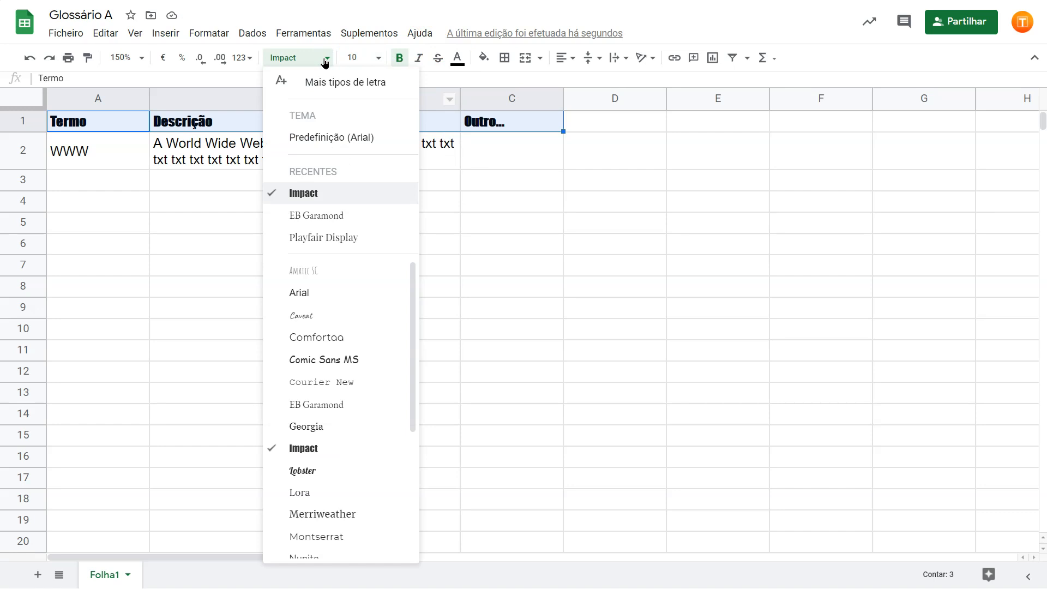
left_click(349, 510)
left_click(564, 58)
left_click(579, 81)
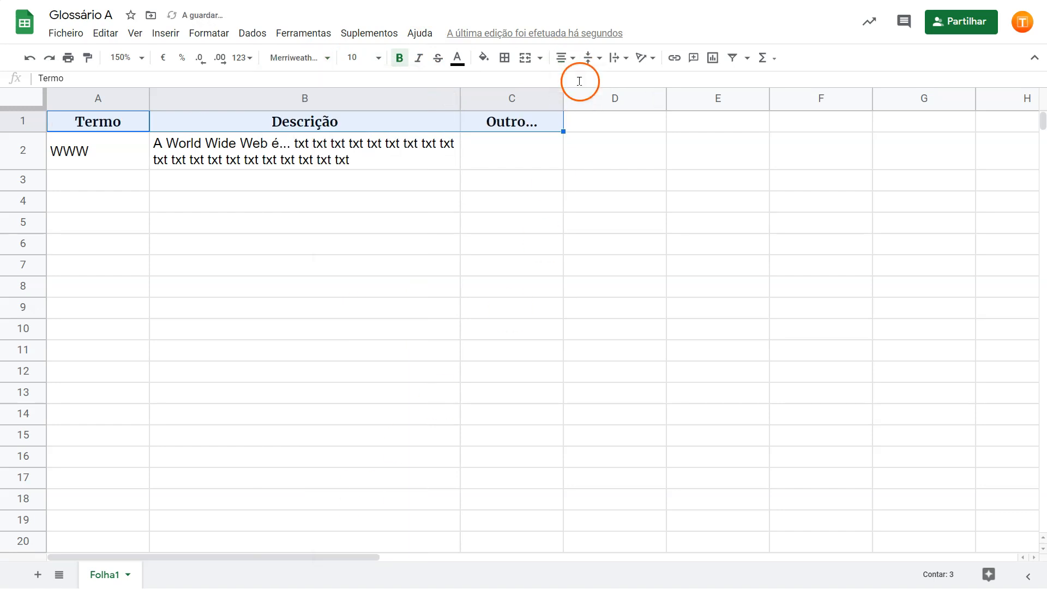
left_click(470, 147)
double_click(470, 146)
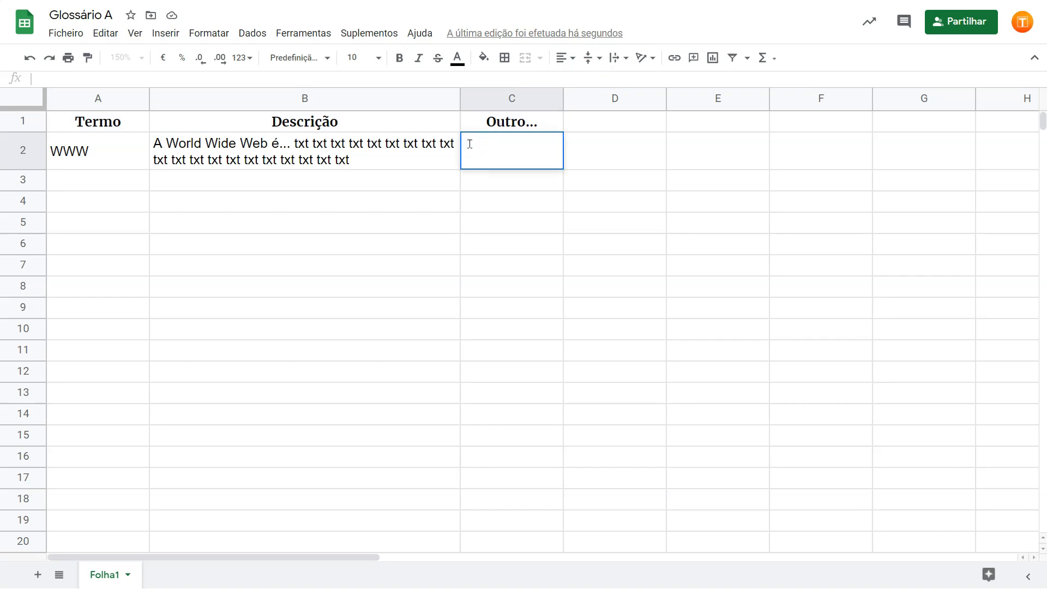
type("https://tutor.hugof.pt/category/internet/")
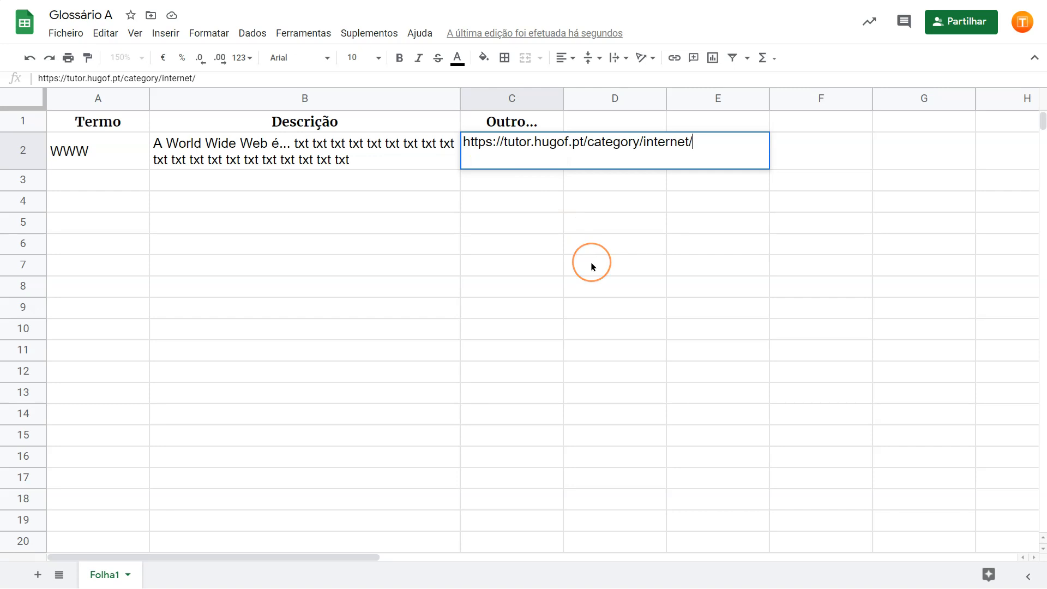
key("Return")
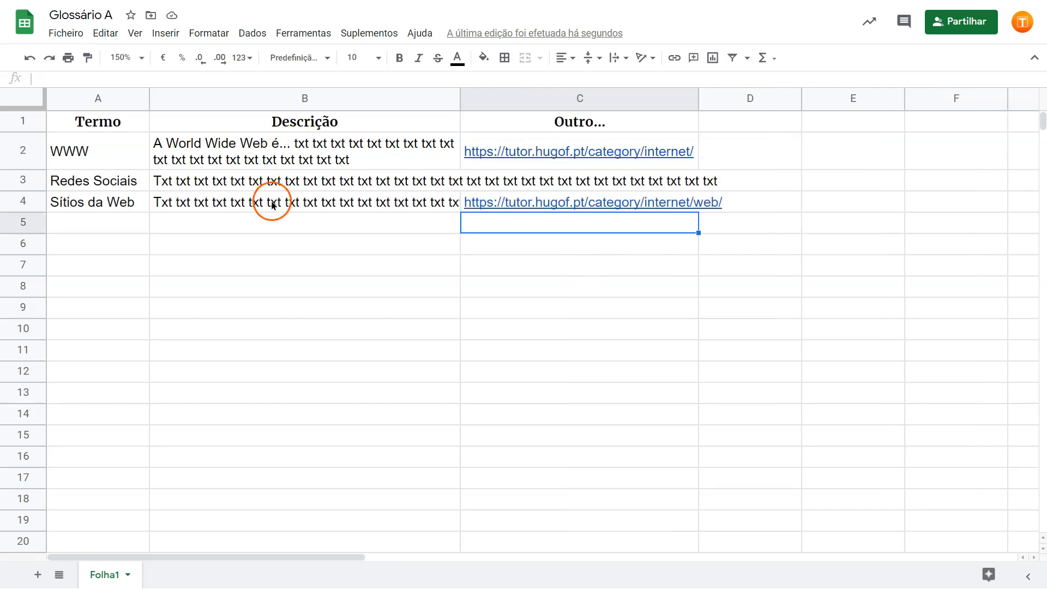
Wrap the text in the whole Descrição column B
left_click(289, 184)
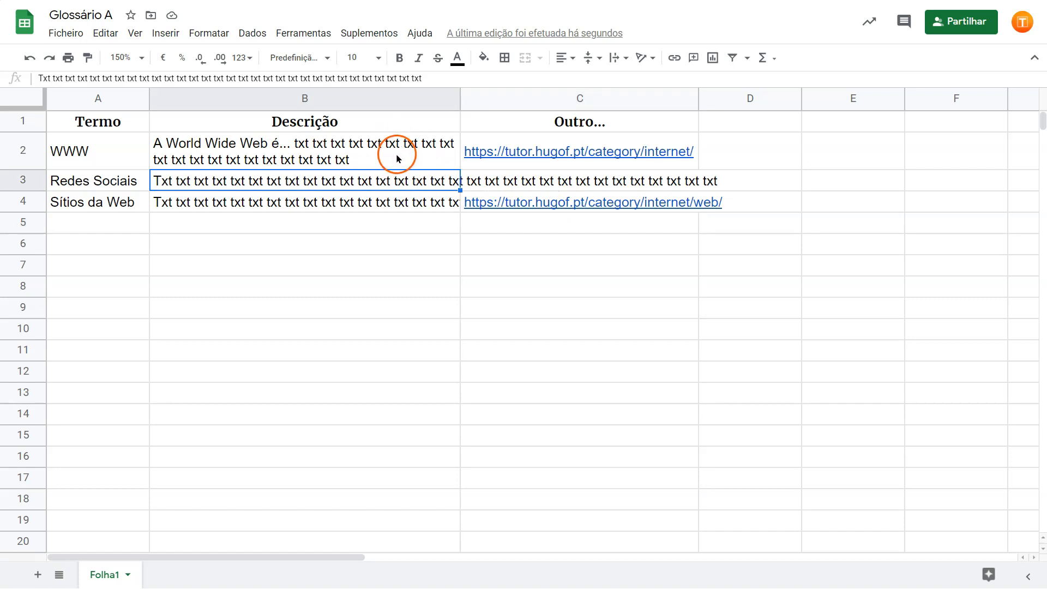
left_click(398, 100)
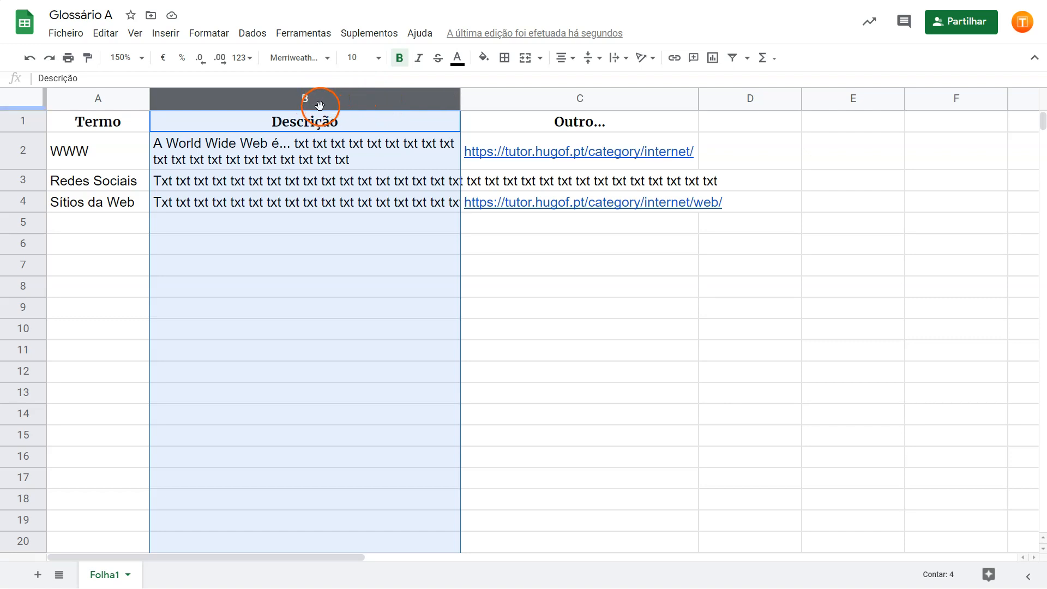
left_click(627, 59)
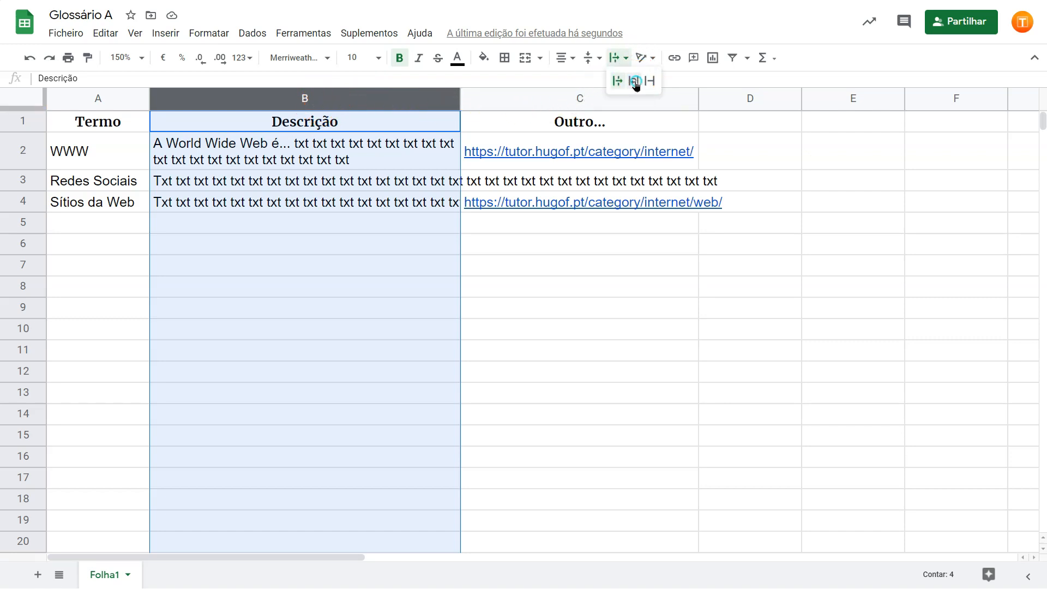
left_click(634, 81)
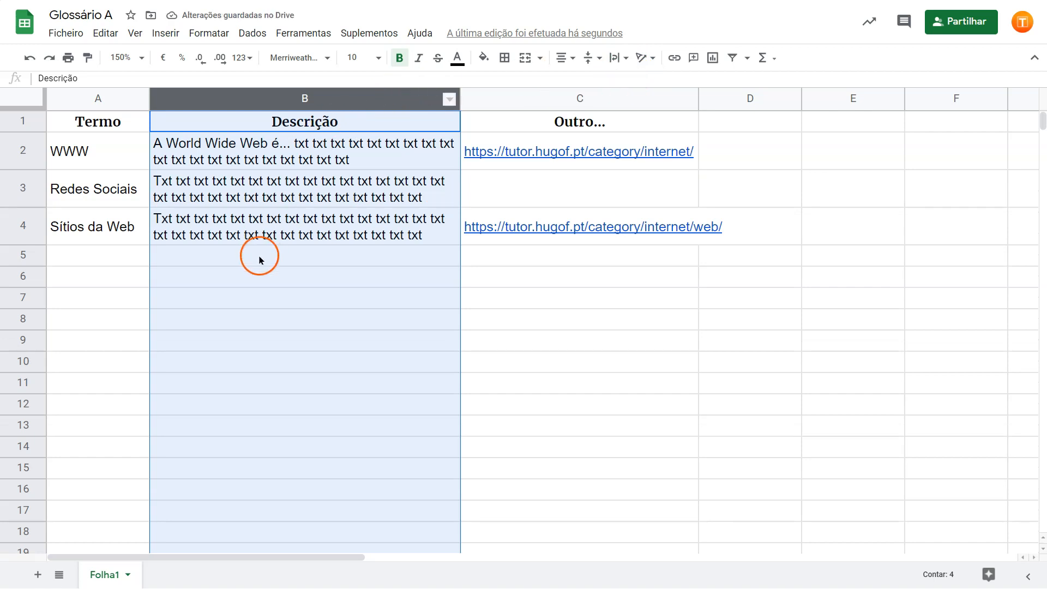
Enter a repeated "txt" placeholder description in cell B5 and delete it again
left_click(260, 256)
type("T")
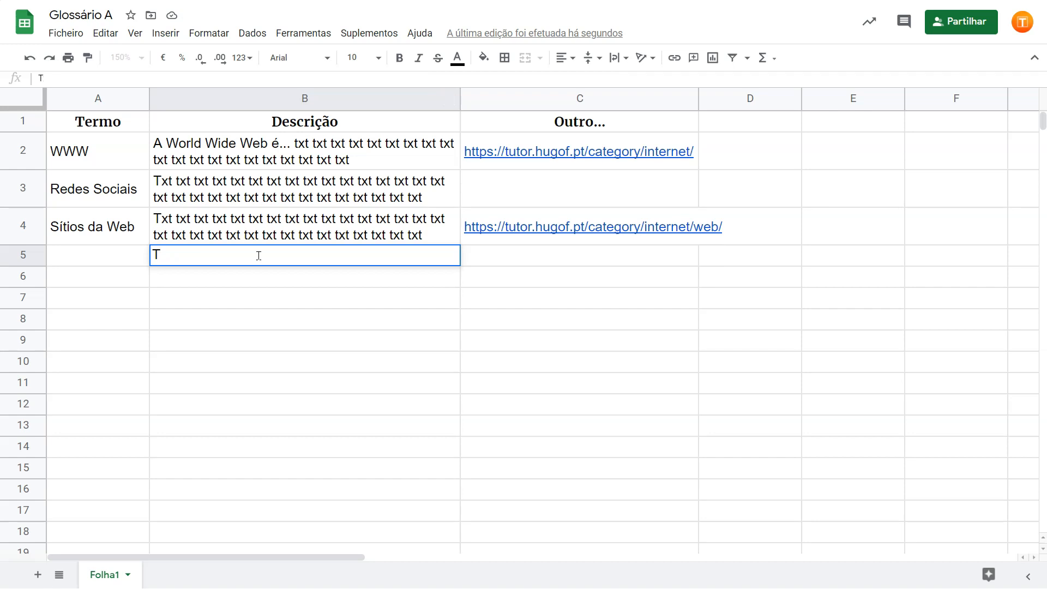
type("xt txt")
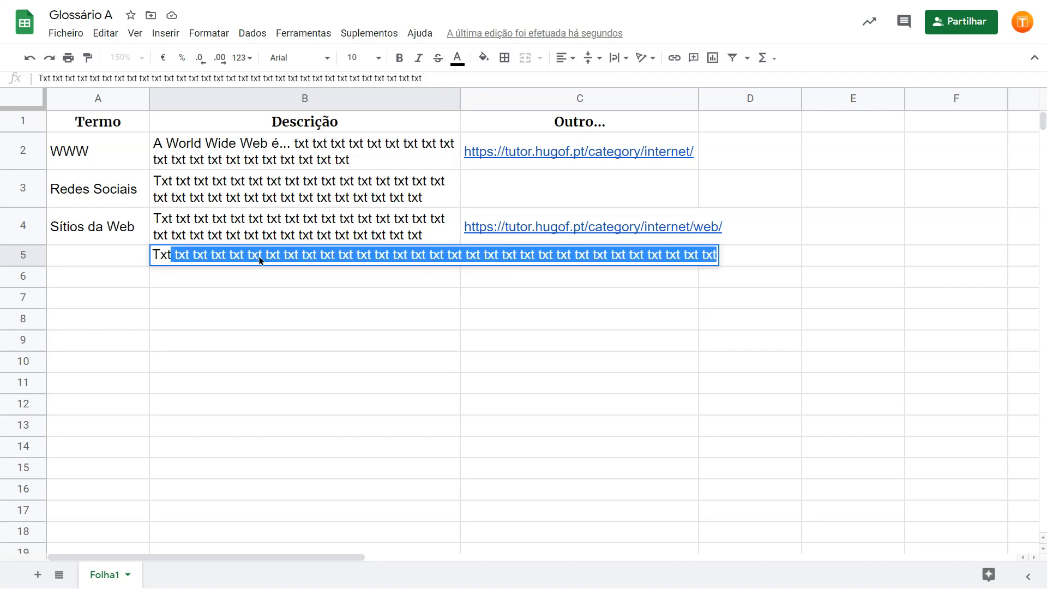
key("Return")
left_click(273, 256)
key("Delete")
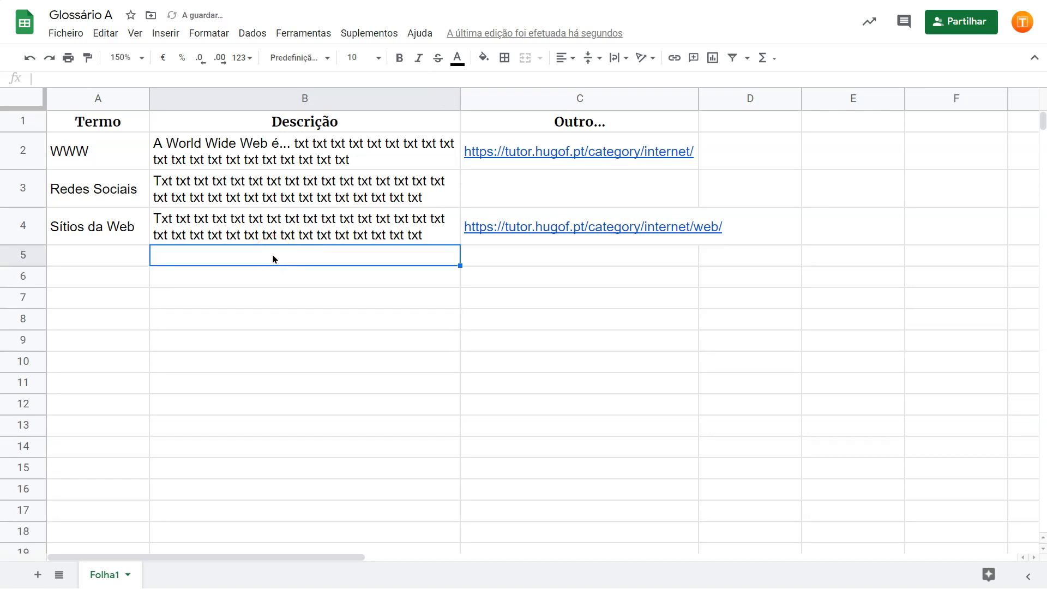
Set the font size of the header cells A1 to C1 to 12
left_click_drag(142, 121, 514, 114)
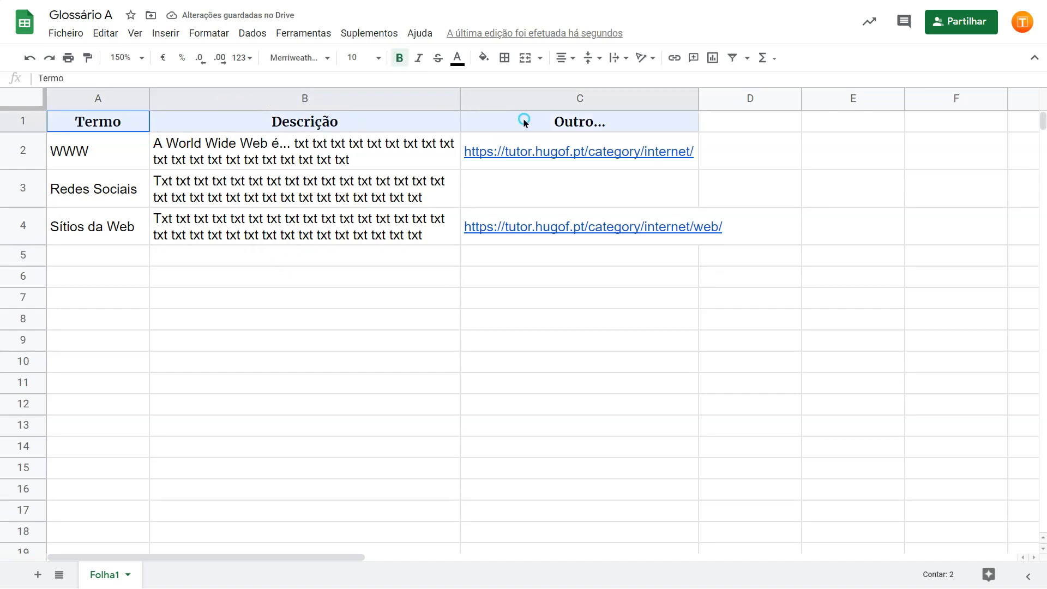
left_click(386, 63)
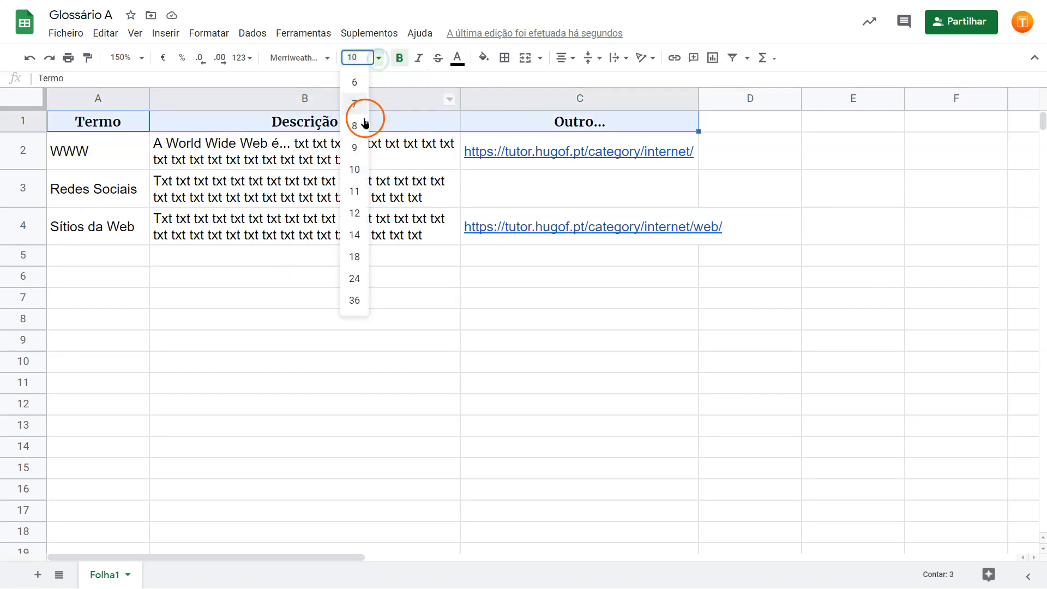
left_click(354, 215)
left_click(354, 212)
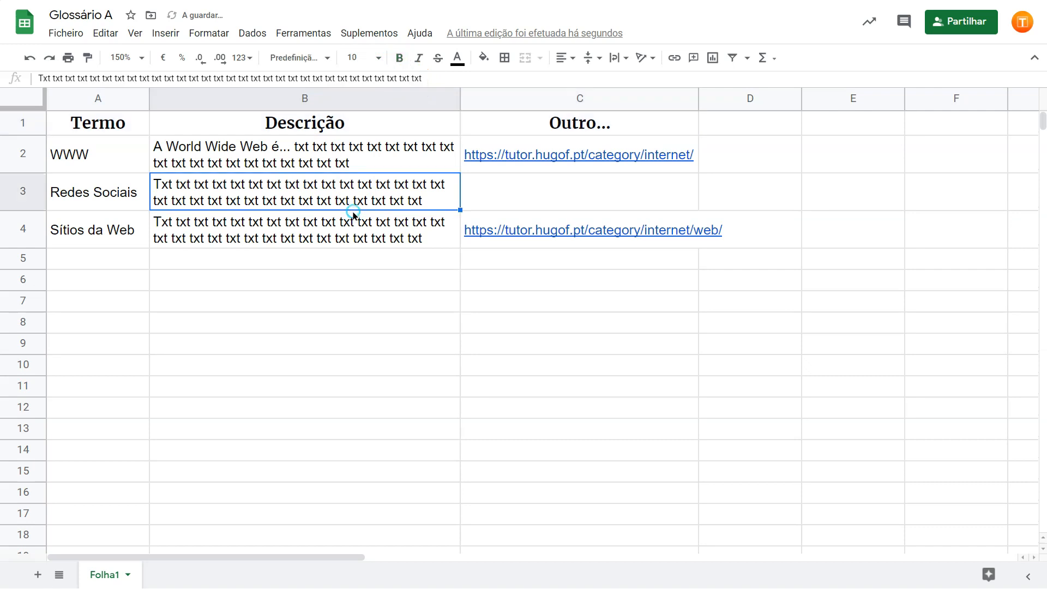
Switch to the Google Classroom assignment and set the attached spreadsheet's access to "Os alunos podem editar o ficheiro"
left_click(953, 27)
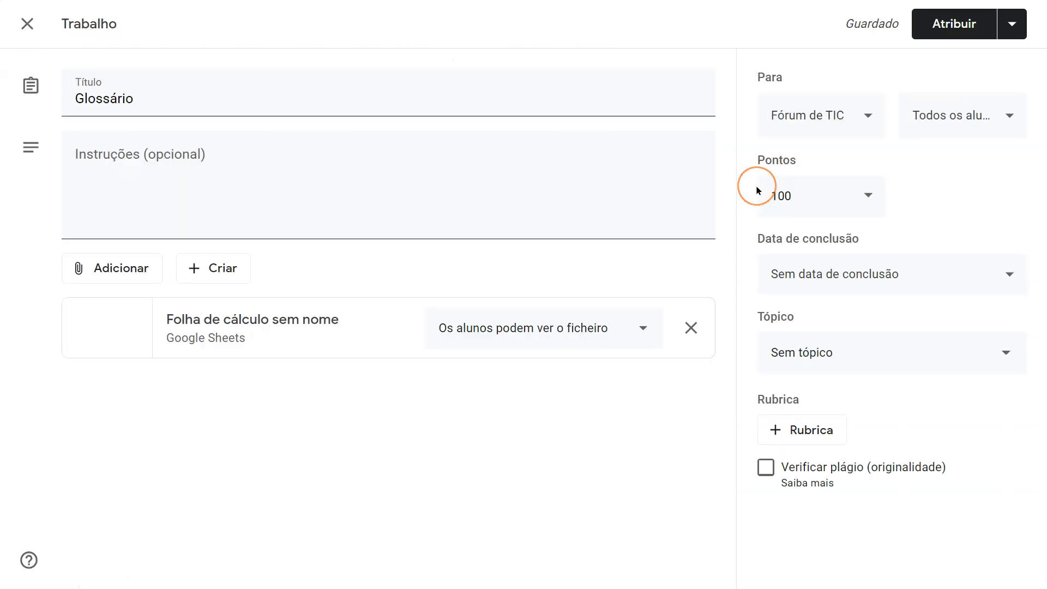
left_click(650, 325)
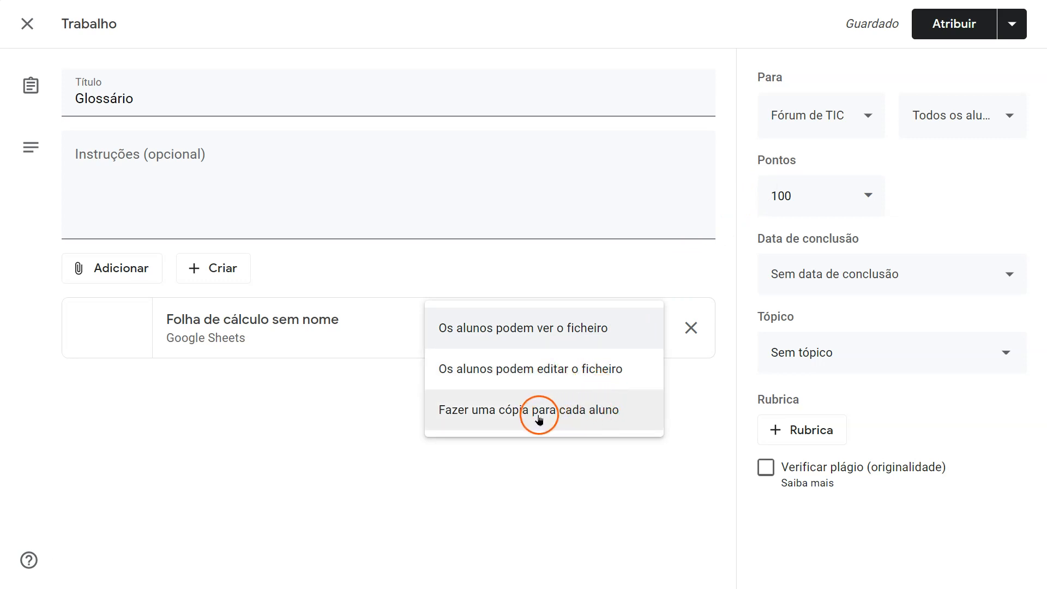
left_click(629, 375)
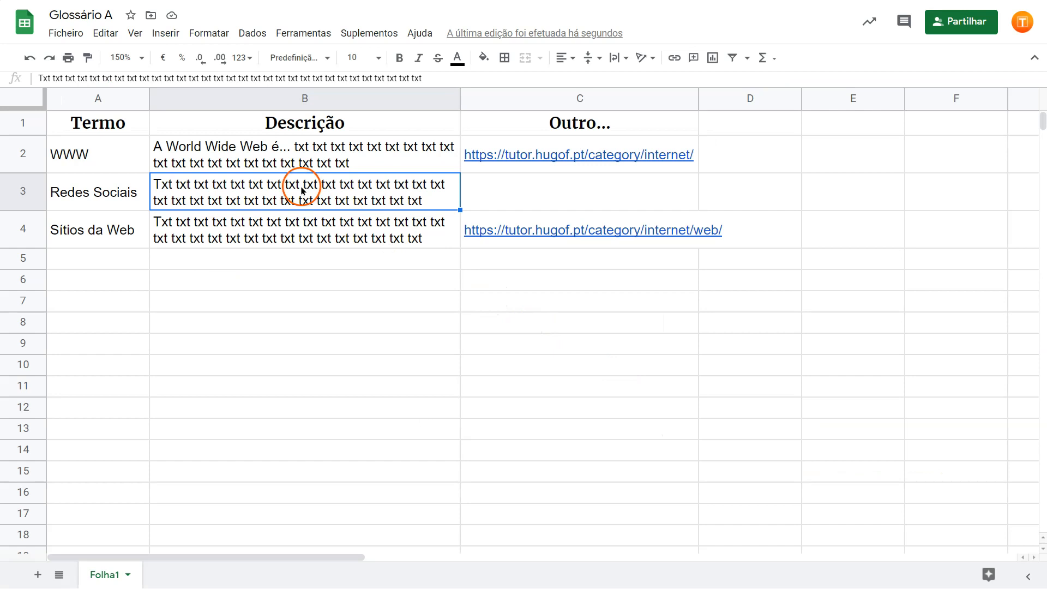
Create a filter on the glossary headers A1 to C1 in the spreadsheet and sort the Termo column from A to Z
left_click(138, 127)
left_click_drag(145, 129, 497, 129)
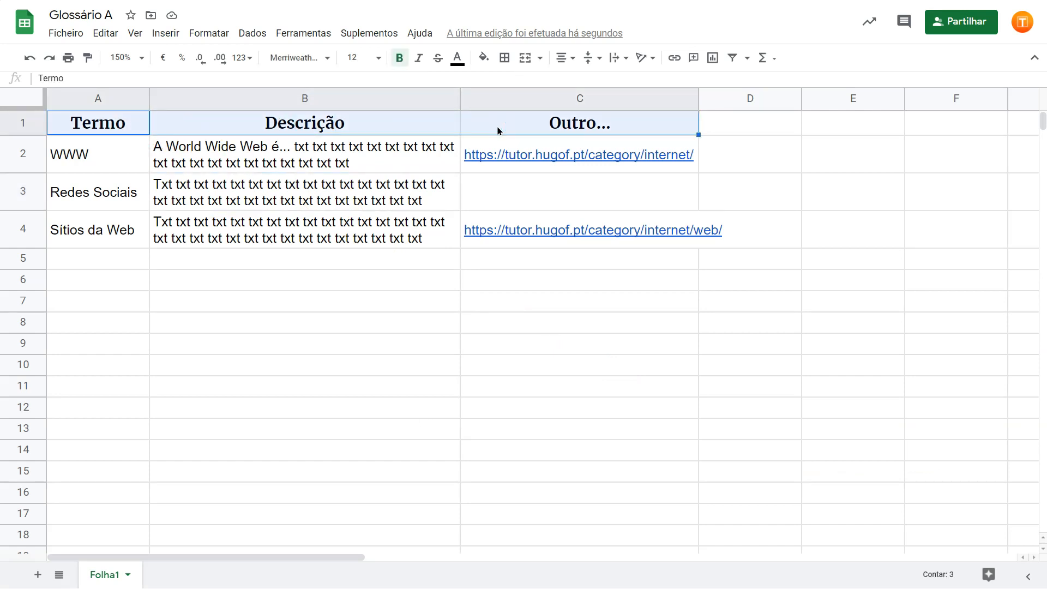
left_click(747, 58)
left_click(748, 59)
left_click(732, 59)
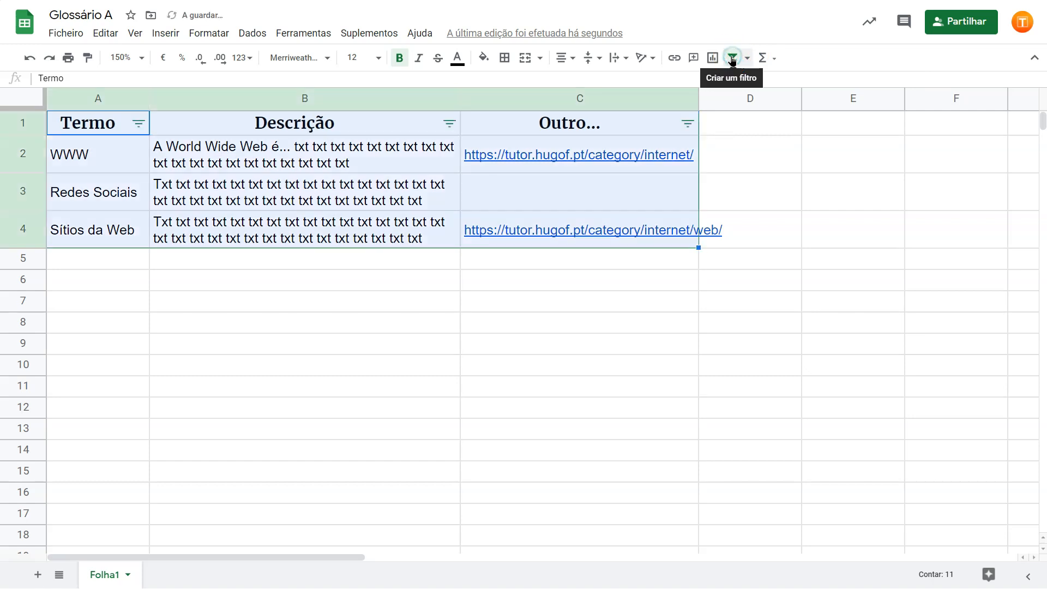
left_click(292, 325)
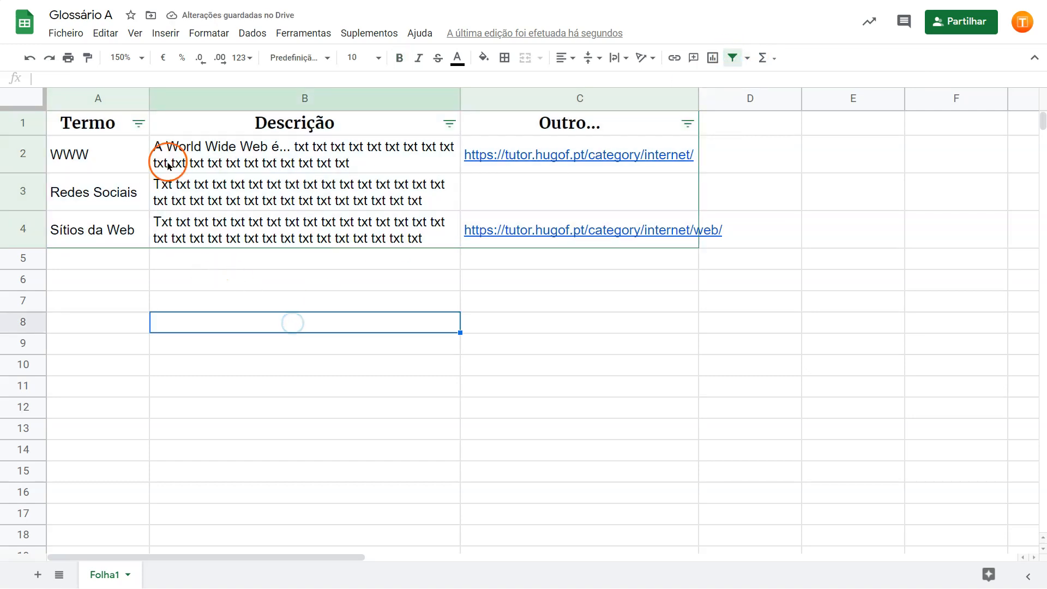
left_click(141, 127)
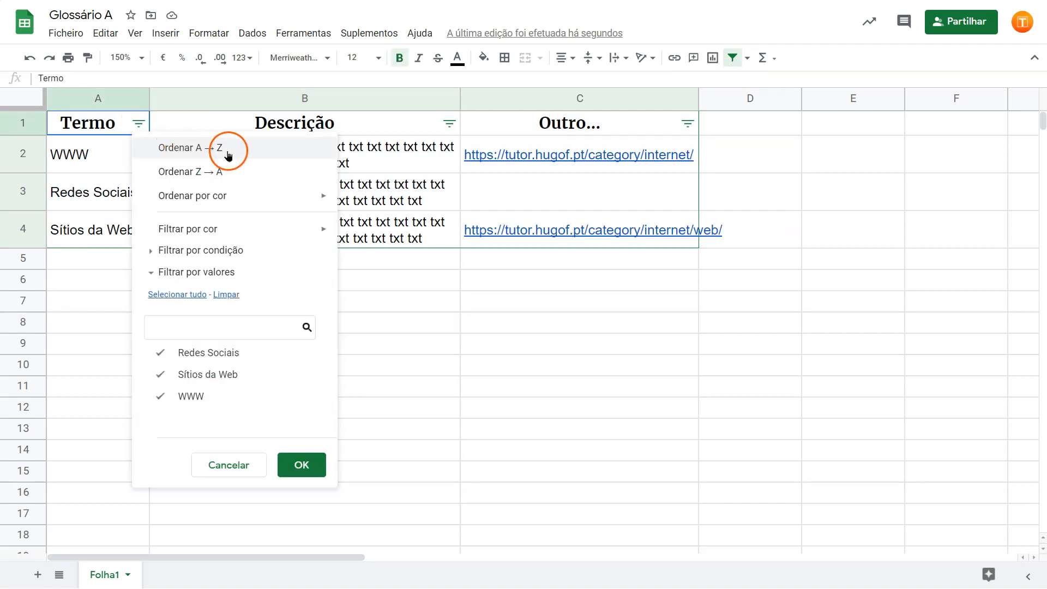
left_click(228, 154)
Filter the Termo column by values so that Redes Sociais and WWW are excluded and only Sítios da Web remains
left_click(140, 125)
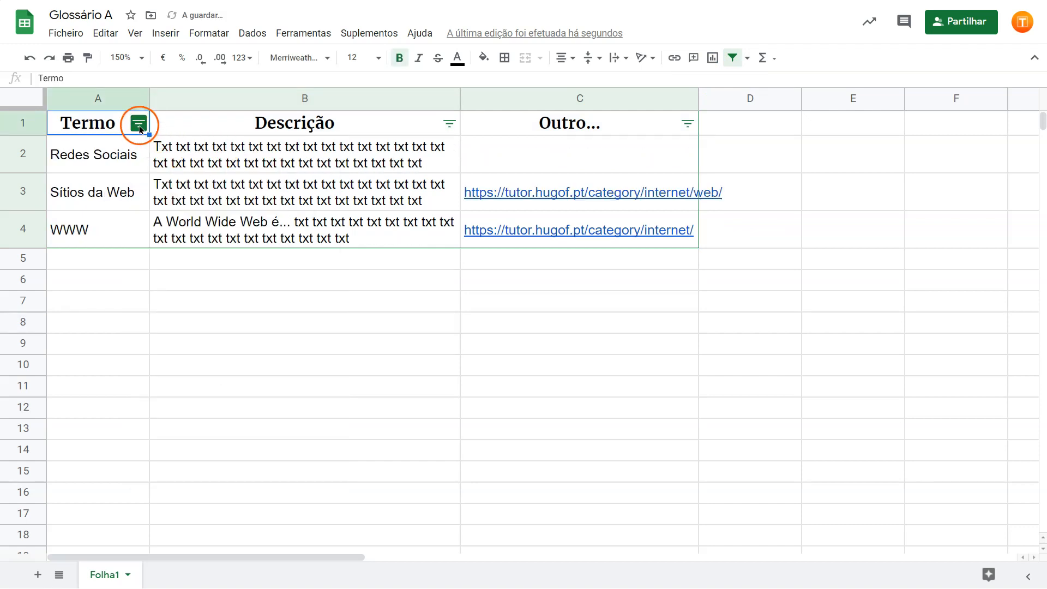
left_click(160, 353)
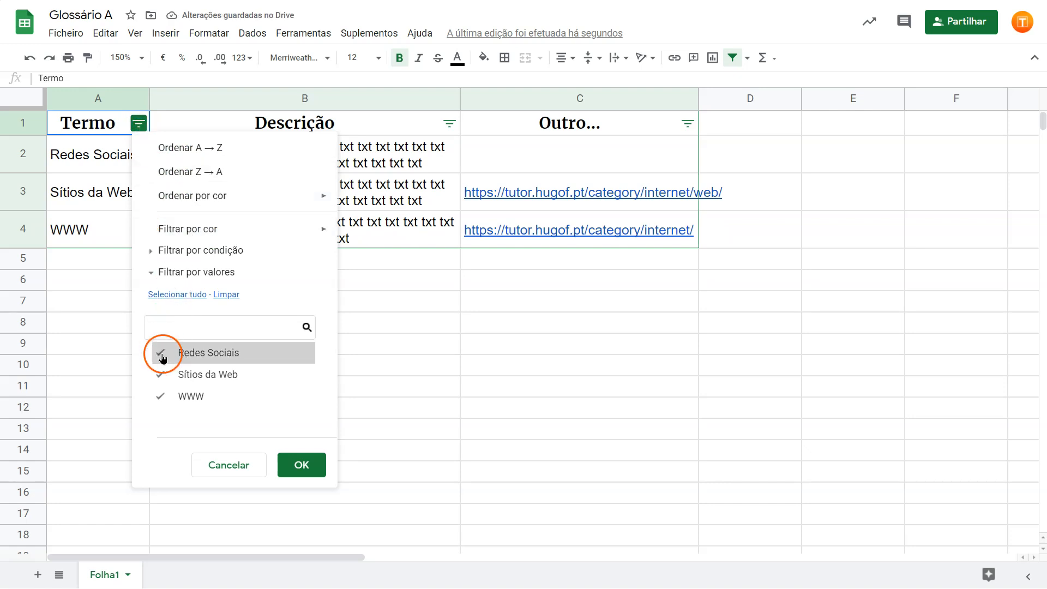
left_click(159, 396)
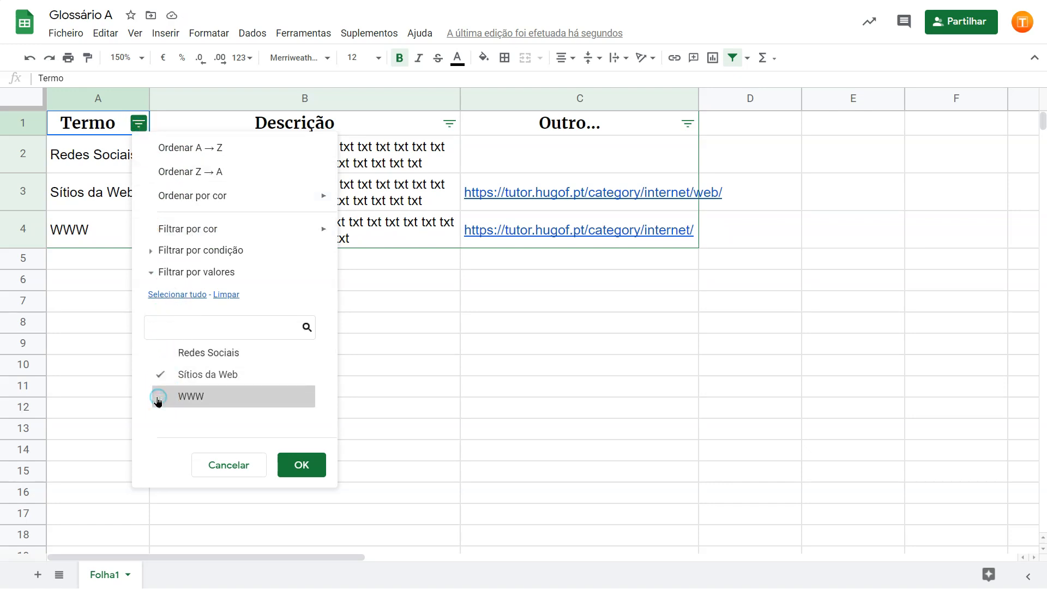
left_click(293, 464)
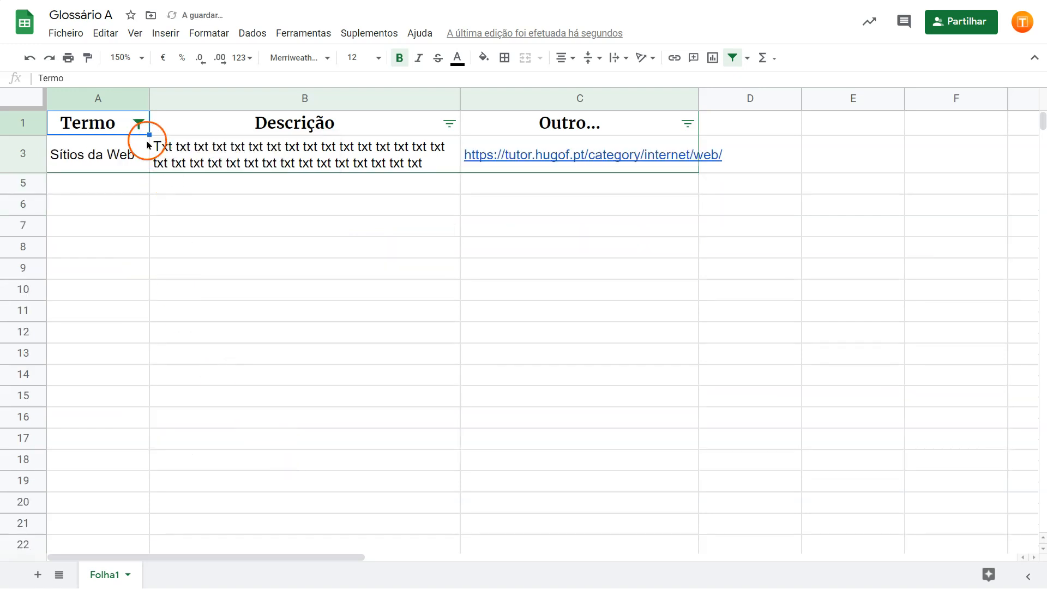
Change the Termo filter to show only WWW, searching the filter values for "www"
left_click(139, 124)
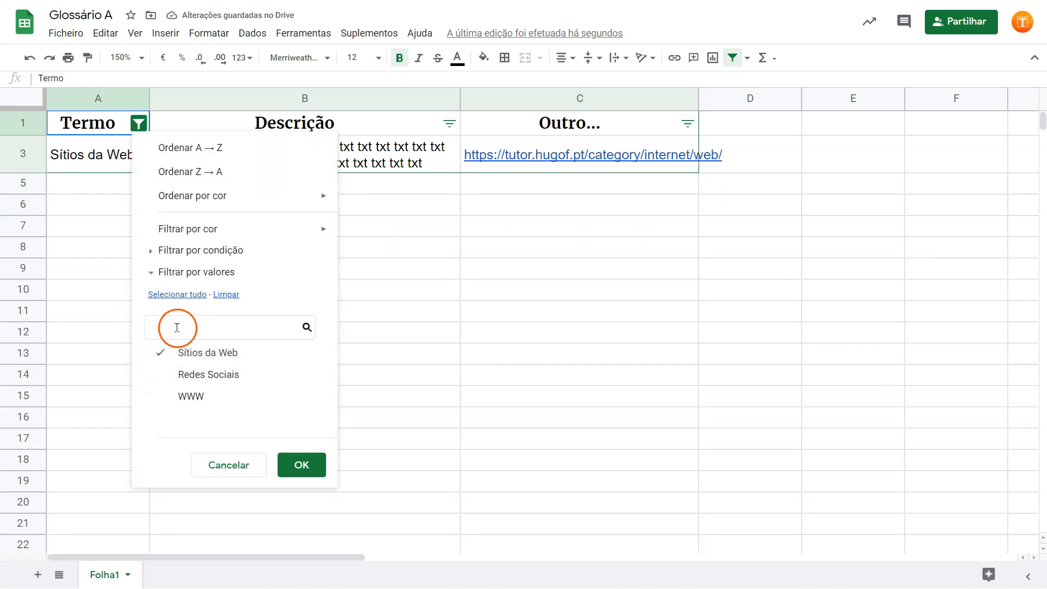
left_click(171, 295)
left_click(205, 326)
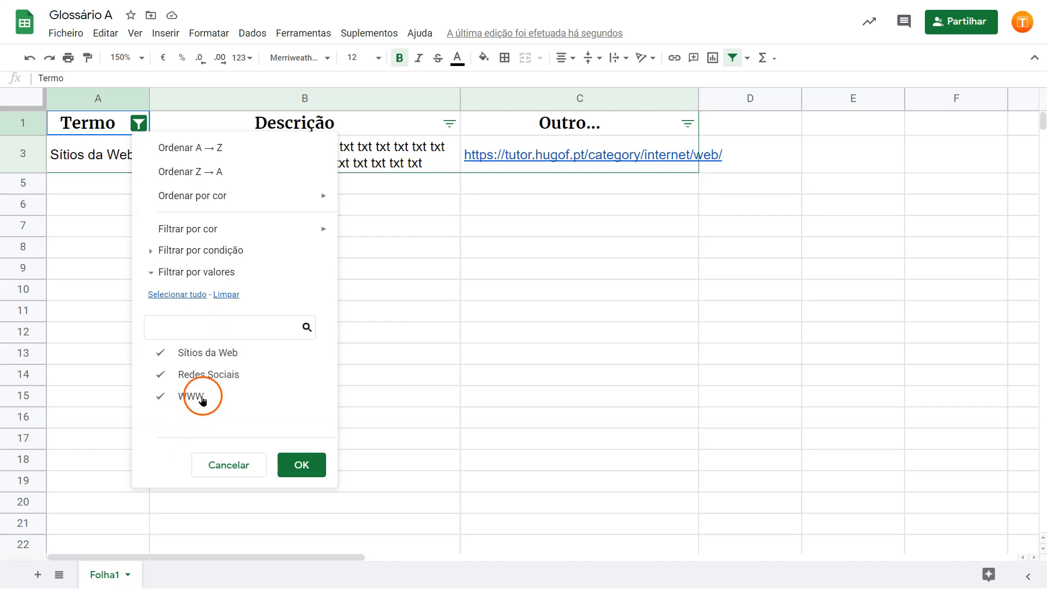
left_click(158, 396)
left_click(159, 375)
left_click(159, 354)
left_click(178, 324)
type("www")
left_click(174, 349)
left_click(302, 464)
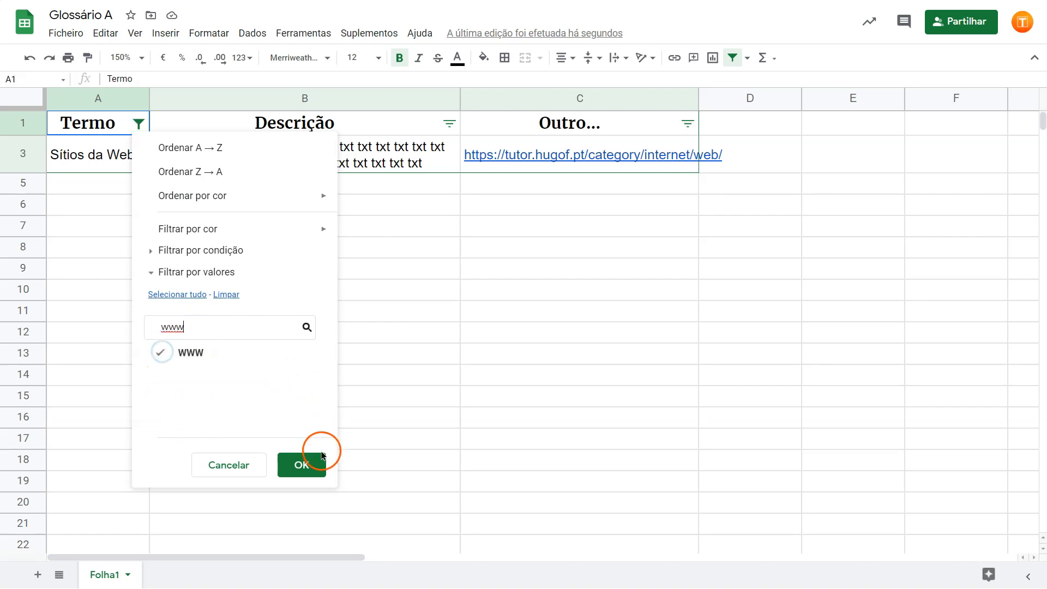
Change the Termo filter to show only Sítios da Web, searching the filter values for "sít"
left_click(139, 124)
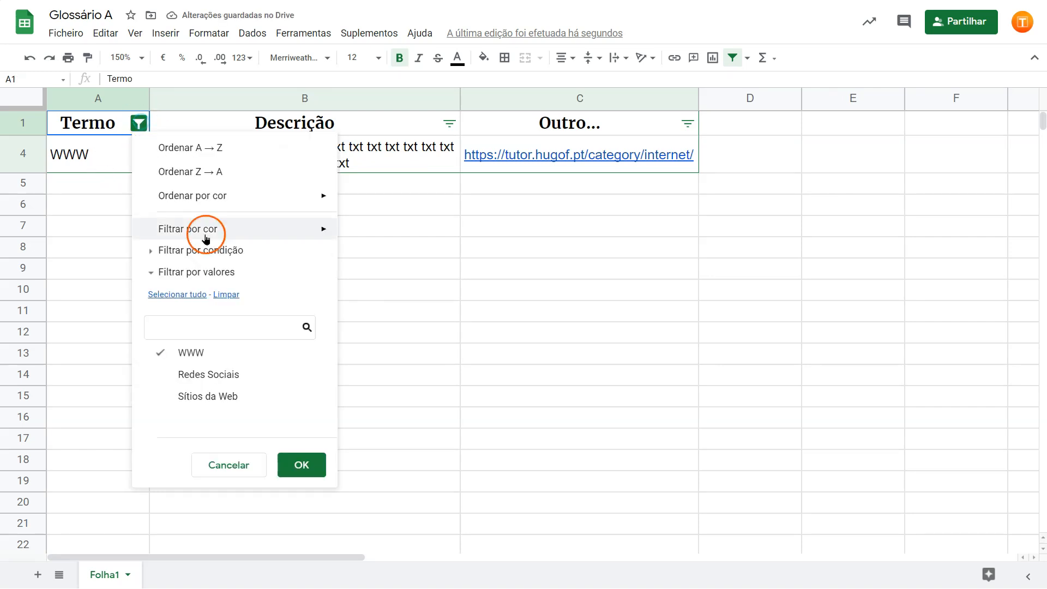
left_click(156, 353)
left_click(174, 325)
type("sít")
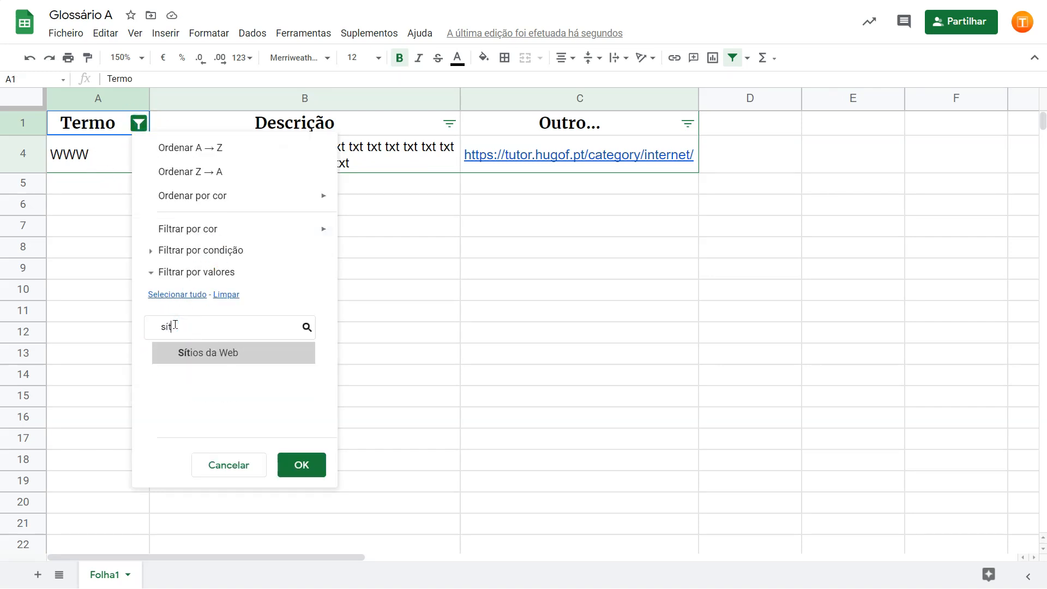
left_click(191, 349)
left_click(301, 464)
left_click(545, 186)
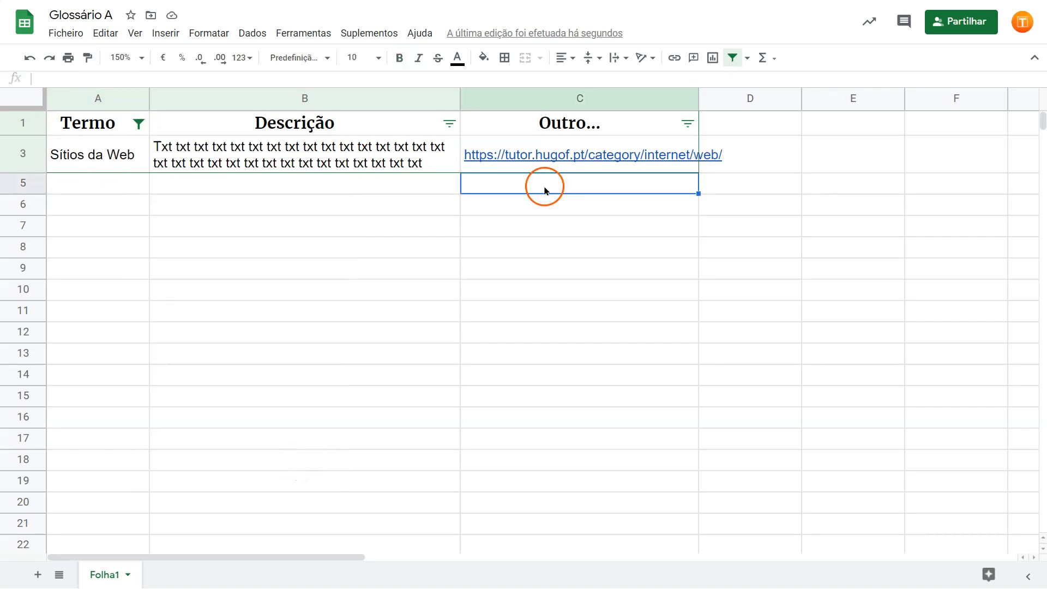
View the spreadsheet's version history, expand the detailed versions of 25 de janeiro, preview the 10:31 version with the WWW entry, and leave without restoring
left_click(75, 35)
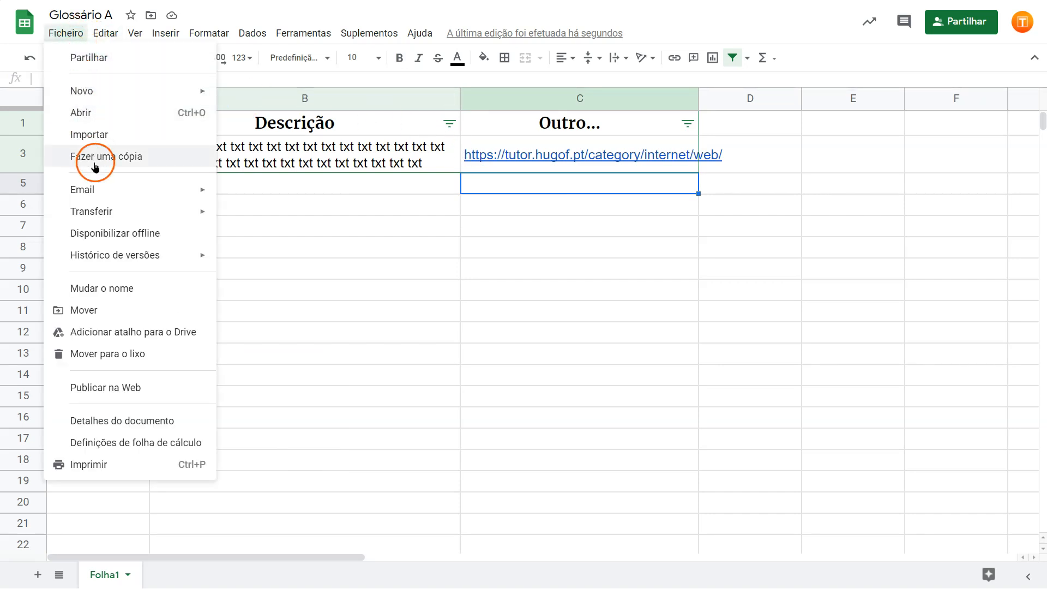
mouse_move(104, 259)
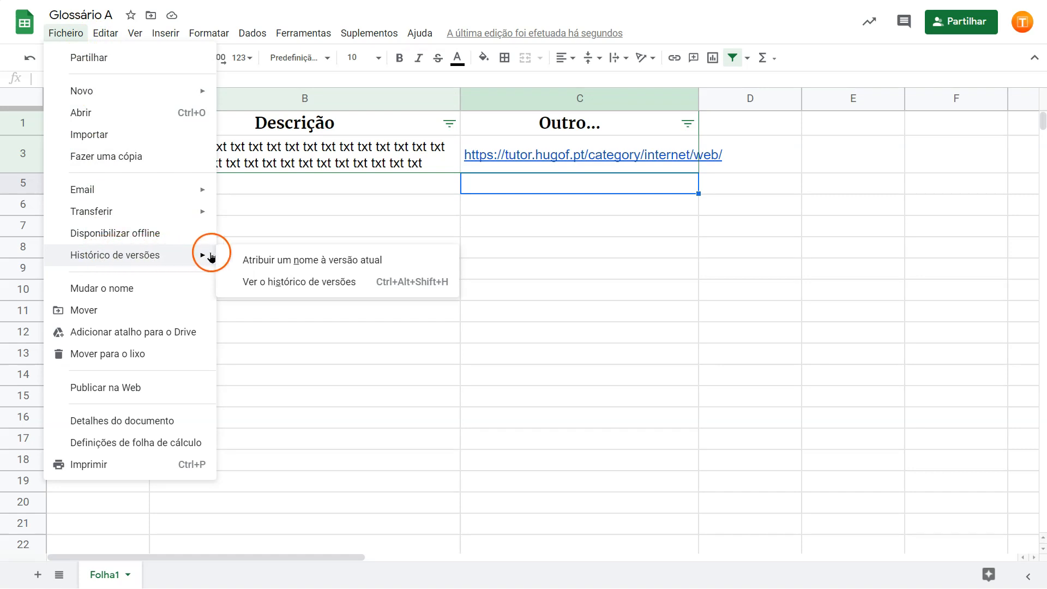
left_click(297, 284)
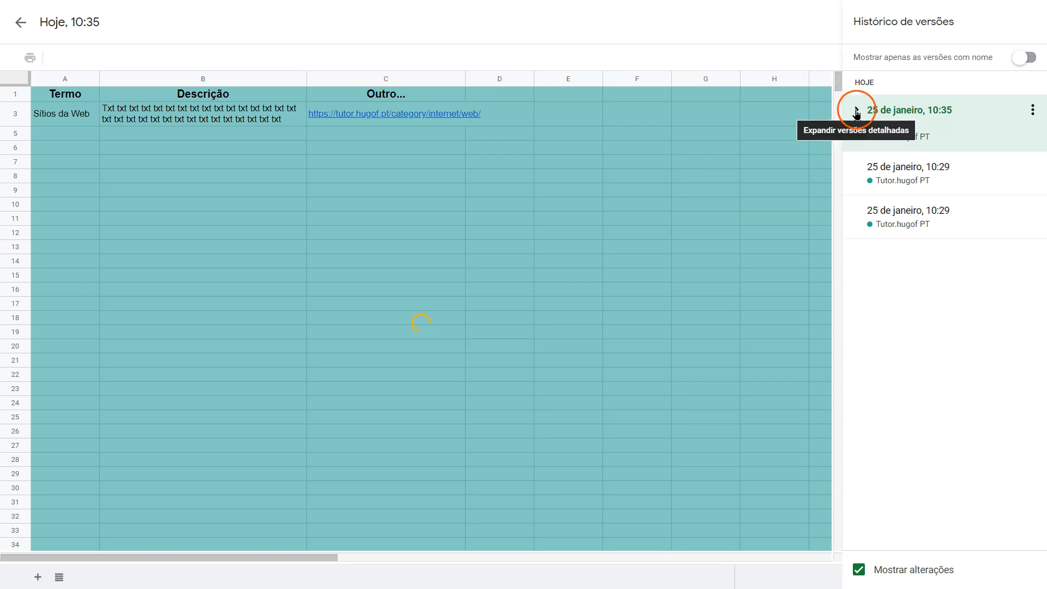
left_click(856, 111)
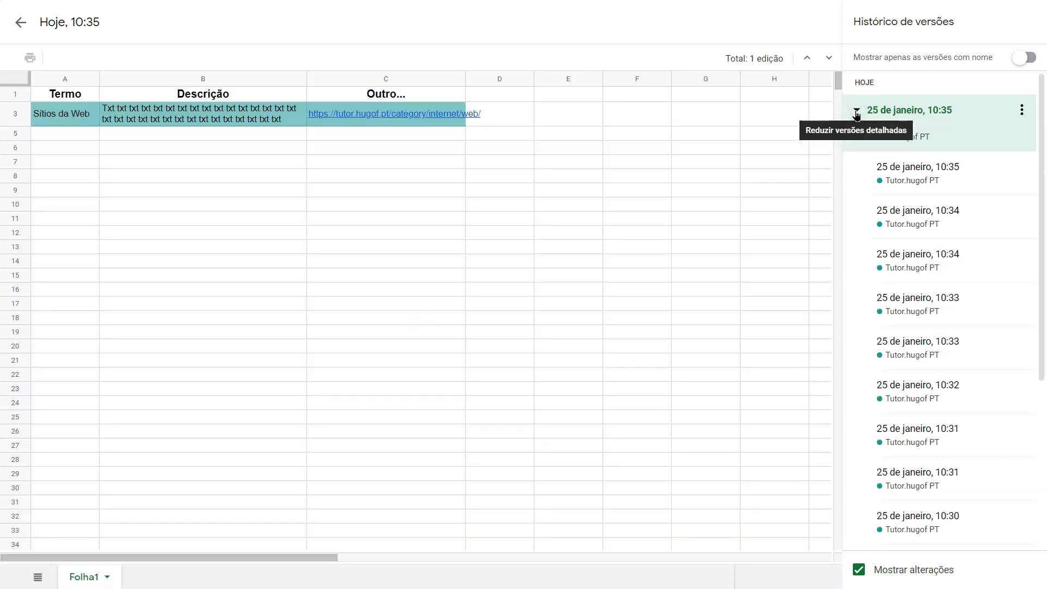
left_click(893, 434)
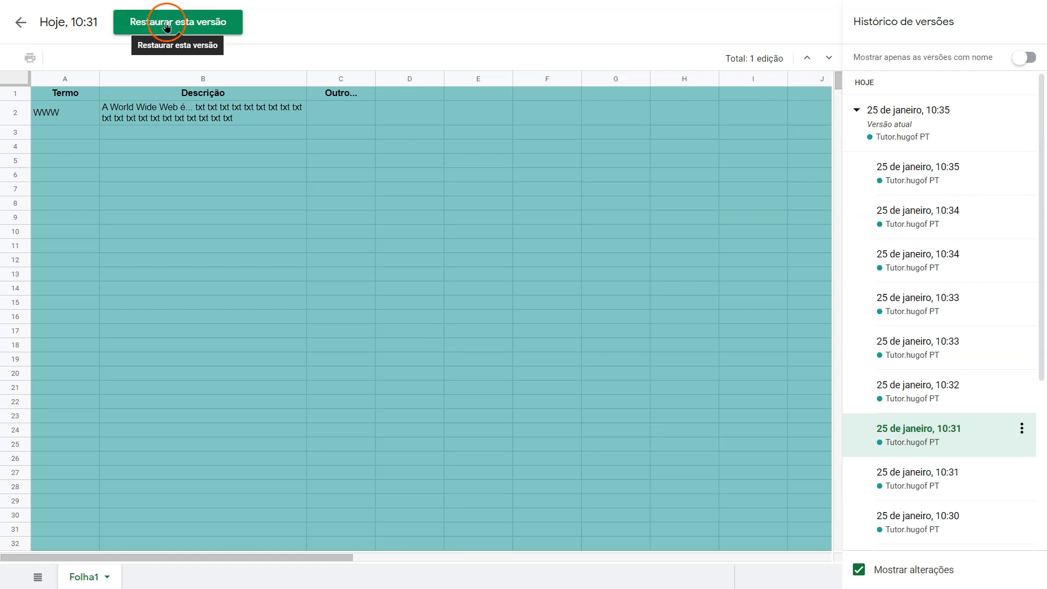
left_click(20, 22)
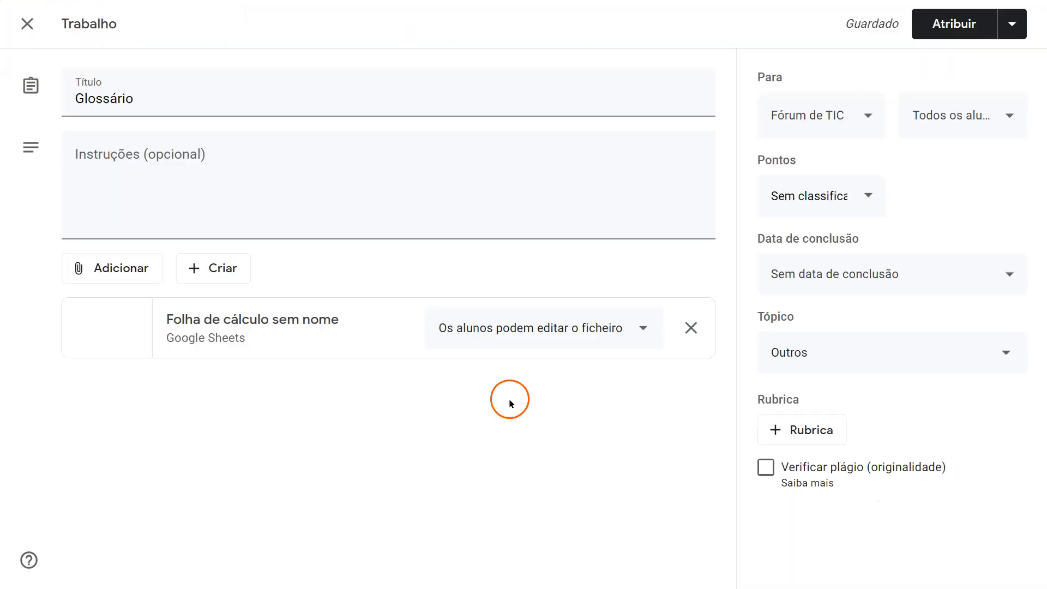
Create a new Google Docs document as an attachment to the Glossário assignment
left_click(226, 276)
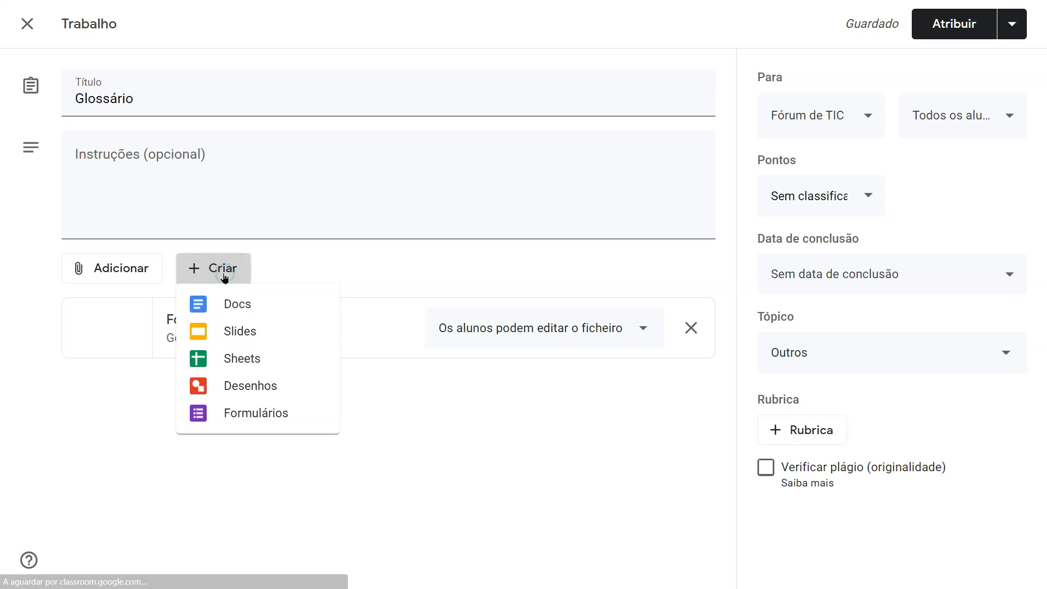
left_click(234, 309)
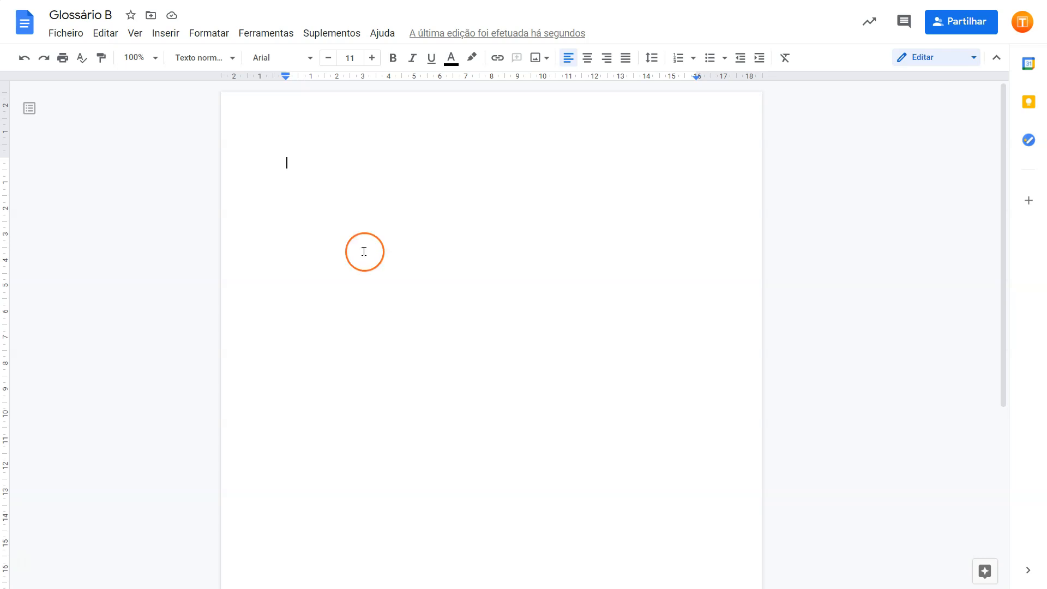
key("Return")
left_click(240, 139)
type("Txt txt txt txt txt txt txt txt txt txt txt txt txt txt txt txt txt txt txt txt txt txt txt txt txt txt txt txt txt txt txt")
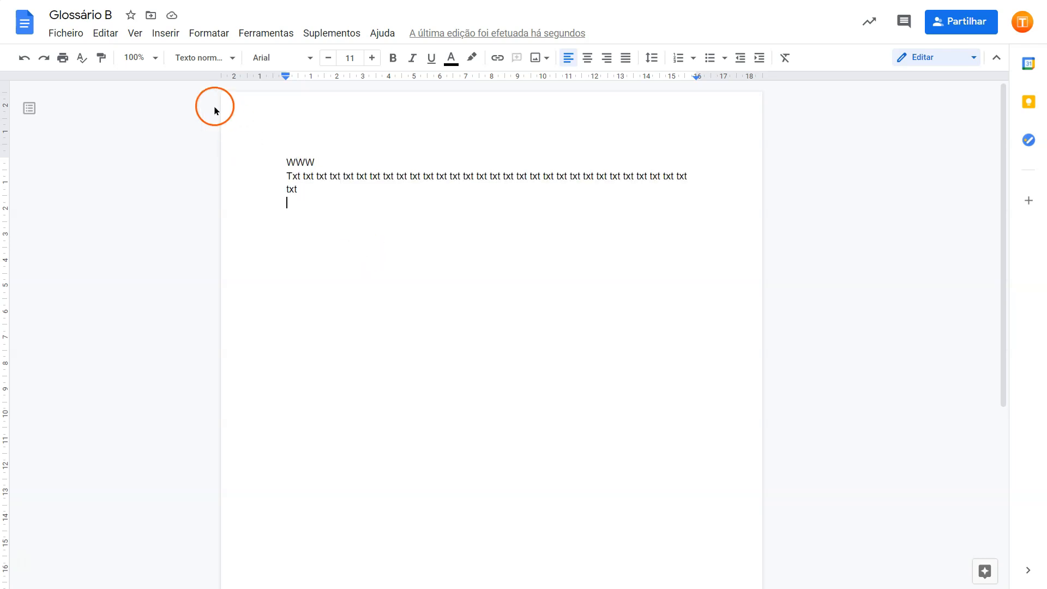
left_click(155, 58)
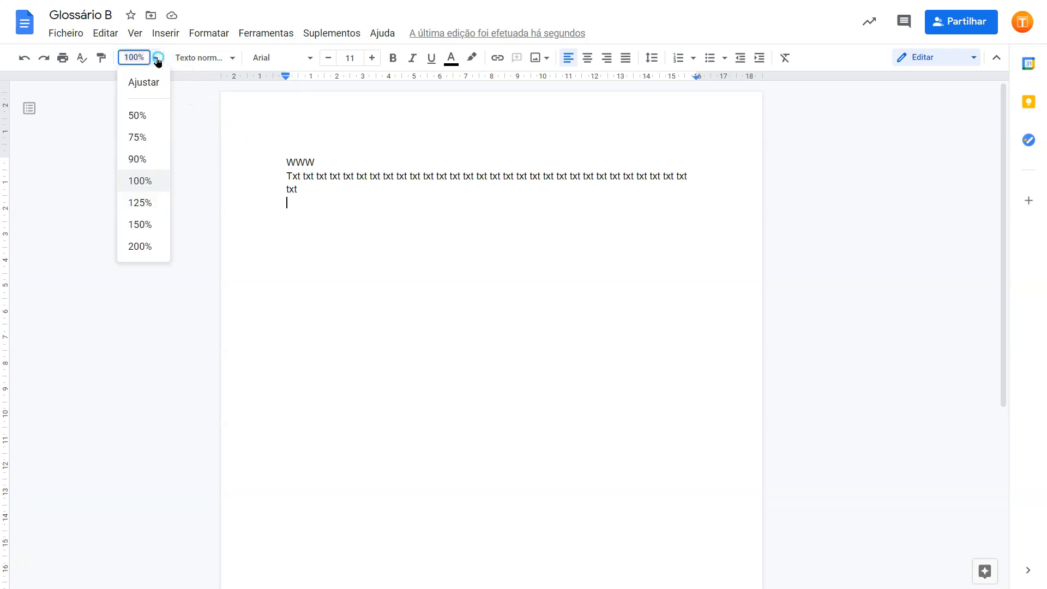
left_click(145, 224)
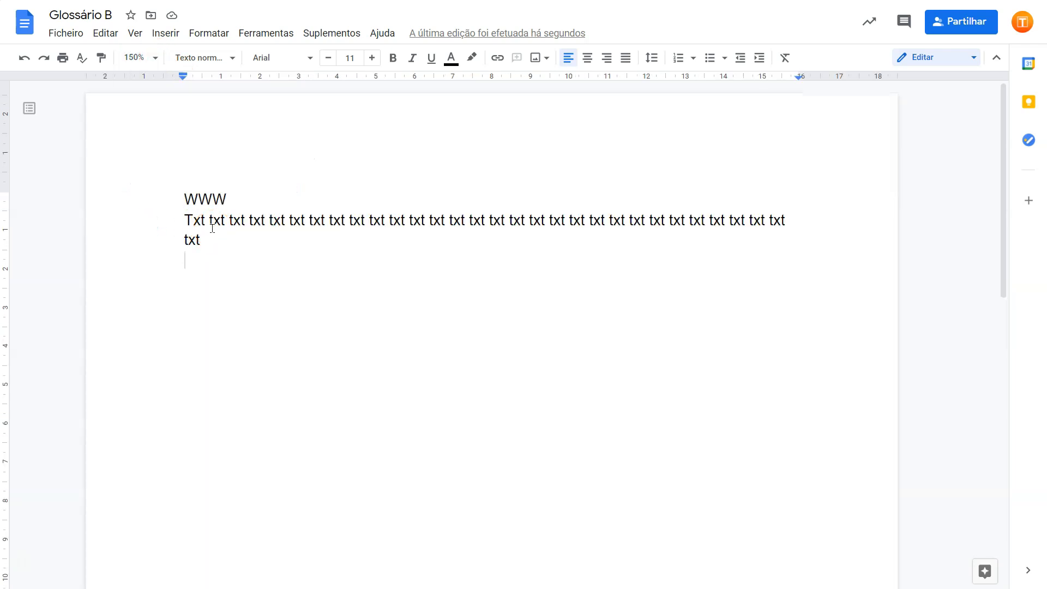
type("https://tutor.hugof.pt/category/internet/web/")
Search the web for "www" images and insert the one of a hand holding a globe below the link
left_click(166, 33)
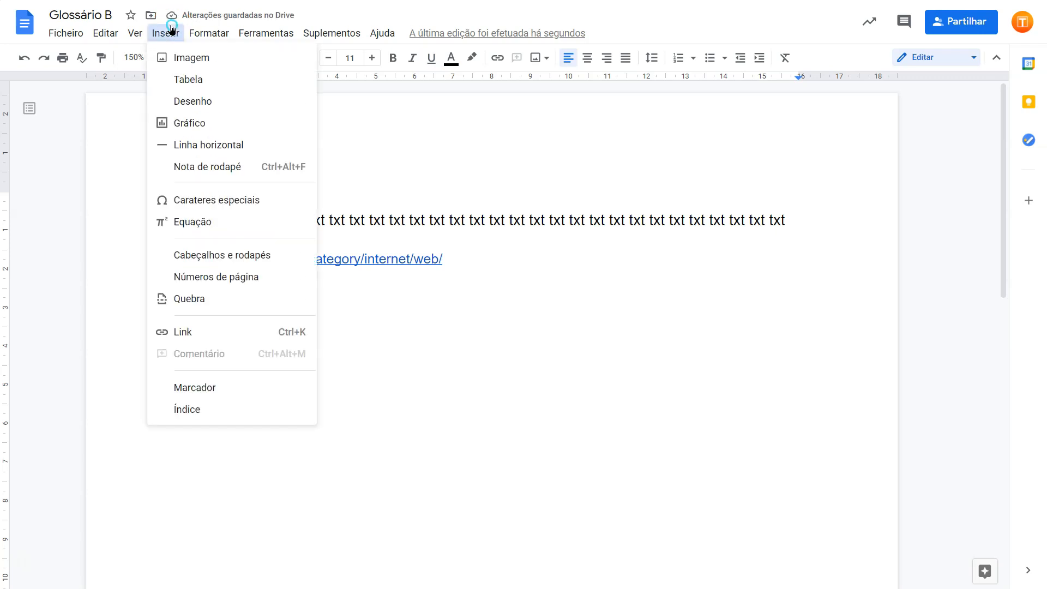
mouse_move(175, 57)
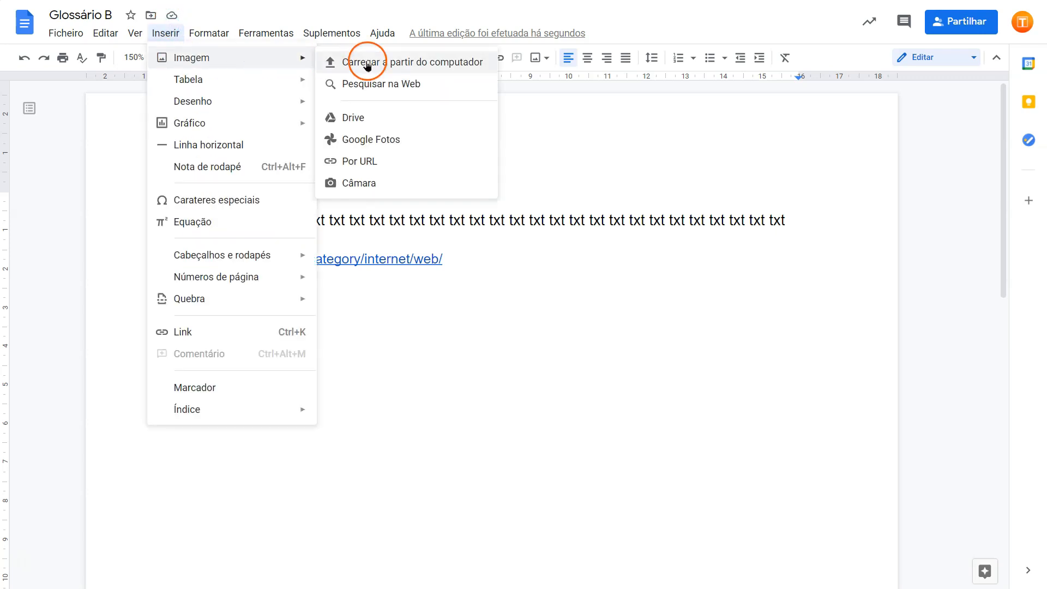
left_click(367, 84)
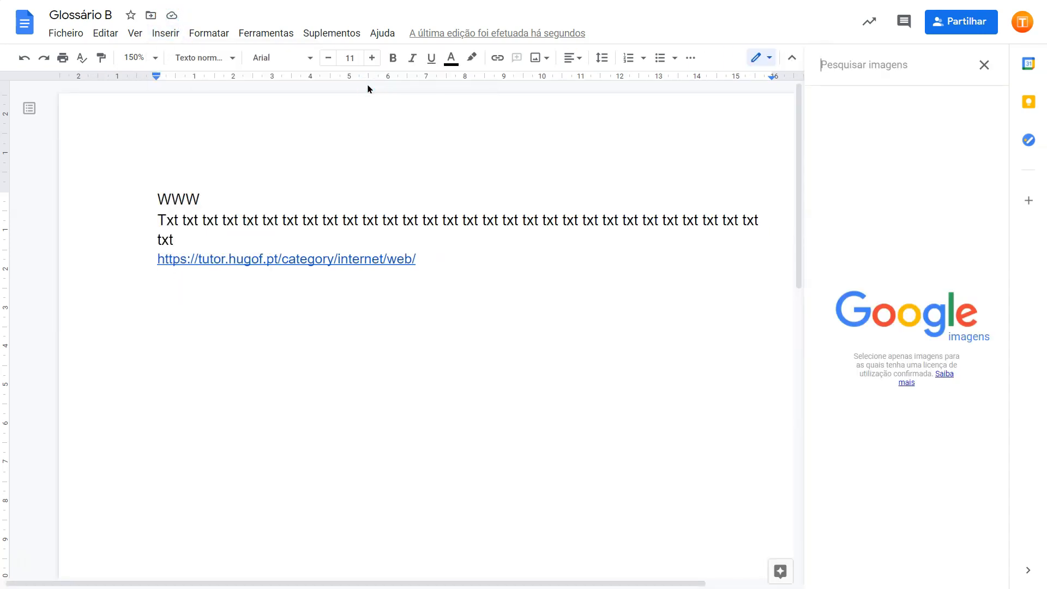
type("www")
key("Return")
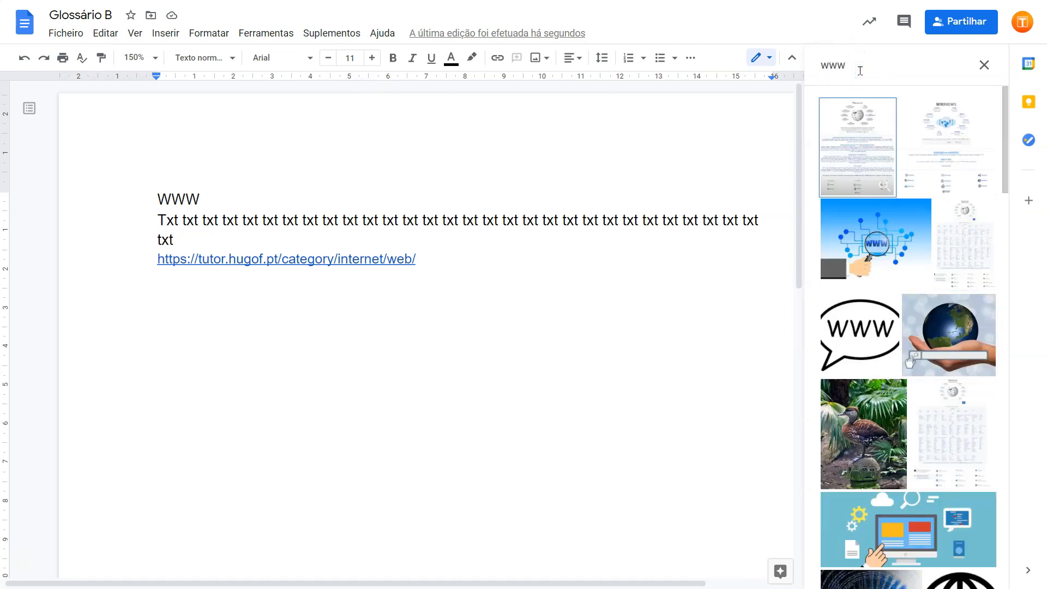
left_click(952, 334)
left_click(974, 571)
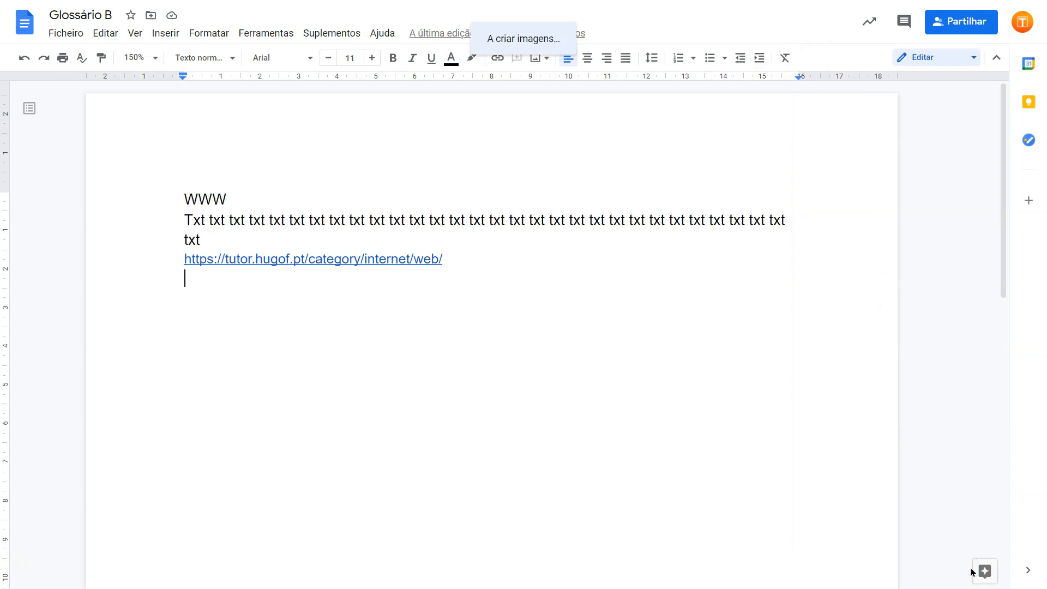
Shrink the globe image, set it to wrap text, and place it to the right of the placeholder definition
left_click(802, 458)
left_click_drag(802, 554, 379, 276)
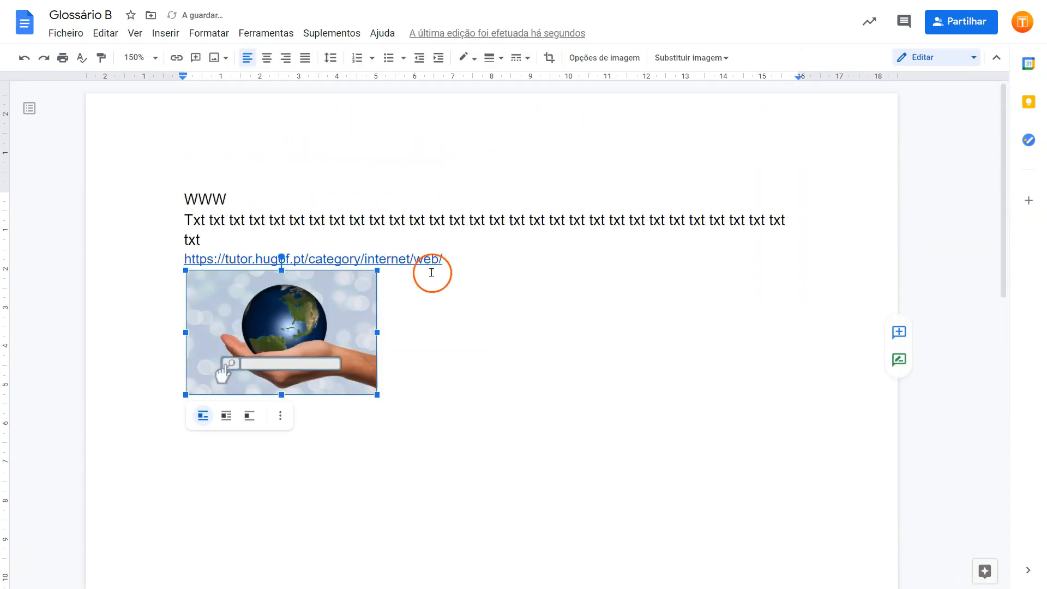
left_click(227, 416)
left_click_drag(247, 339, 658, 270)
Apply the Título style to the WWW heading and show the document outline
double_click(219, 200)
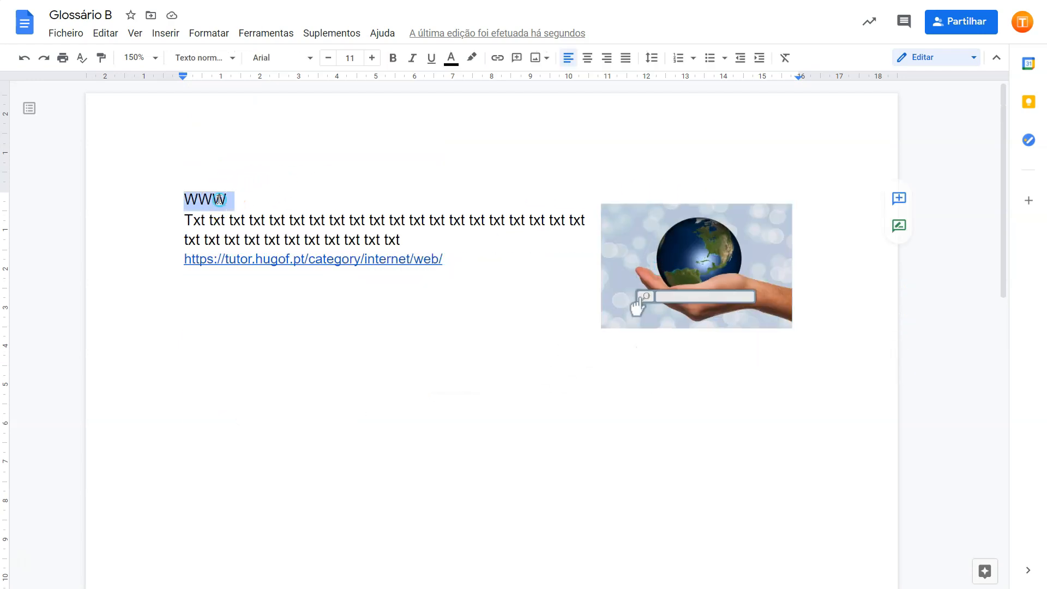
left_click(234, 59)
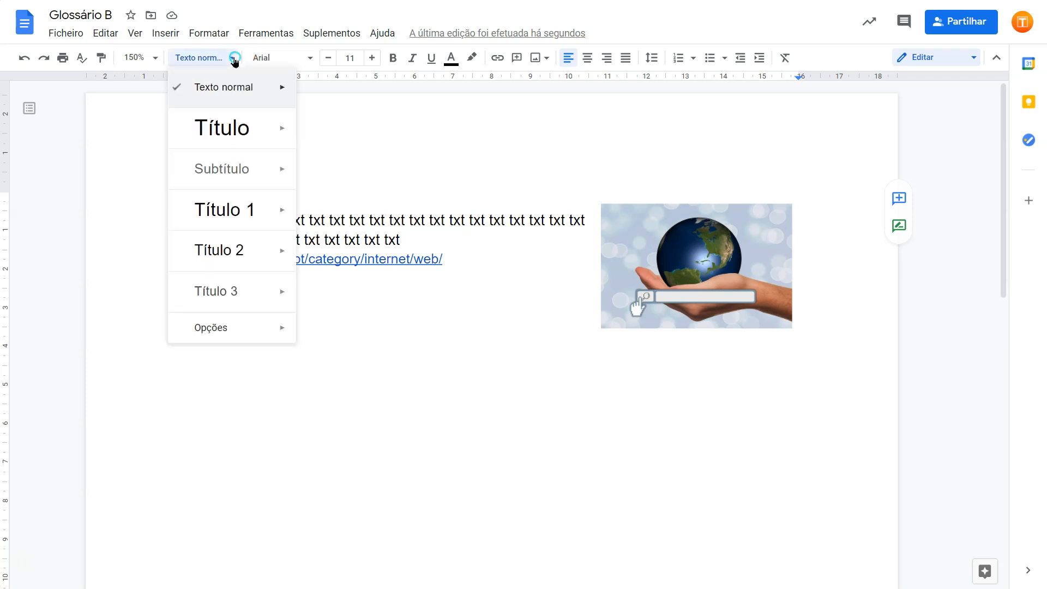
left_click(224, 128)
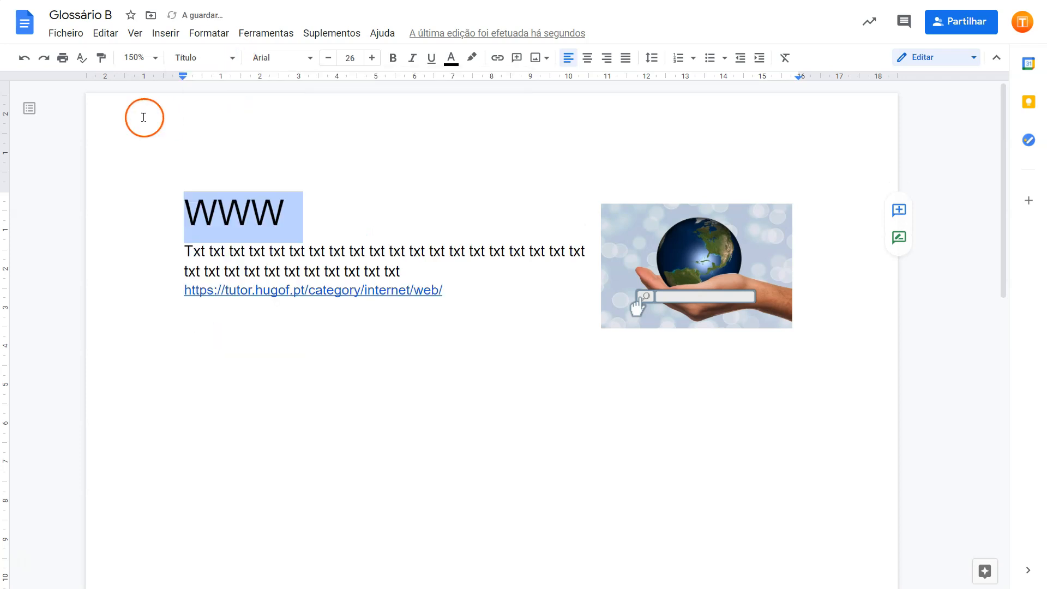
left_click(31, 109)
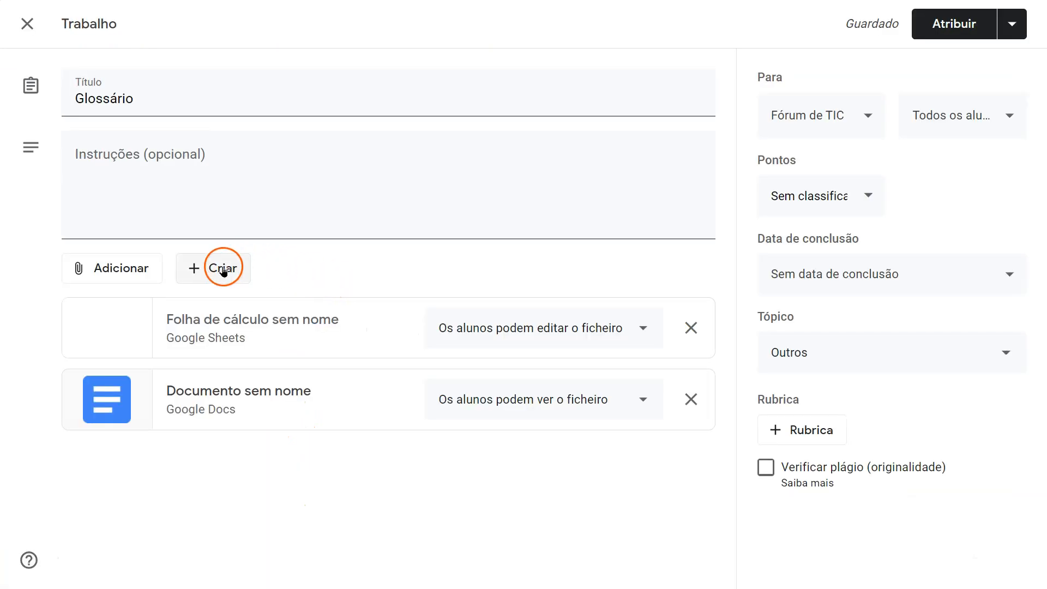
Create a new Google Slides presentation as an attachment to the Glossário assignment
left_click(223, 268)
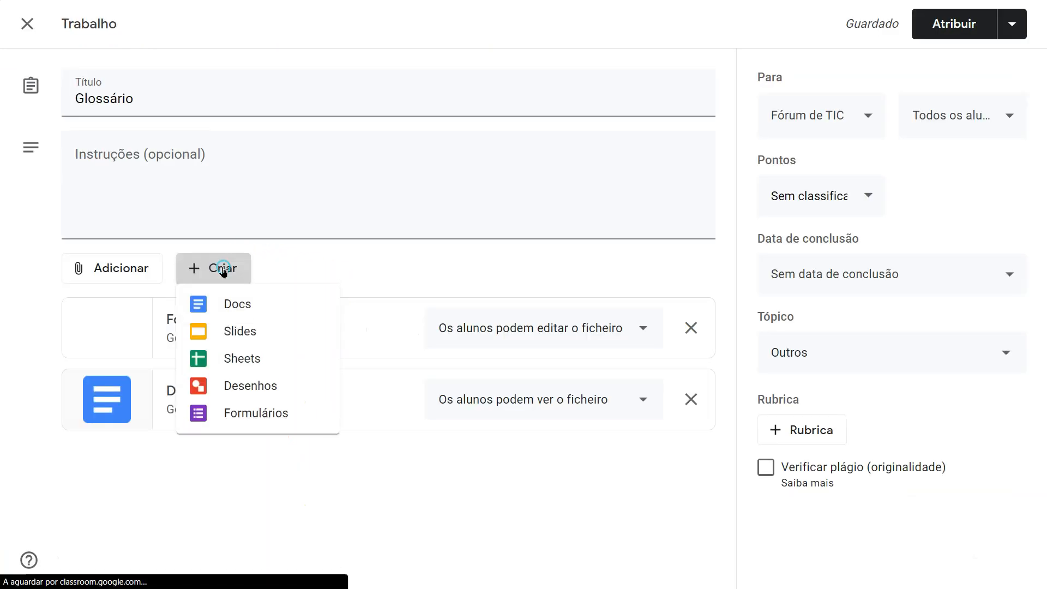
left_click(260, 333)
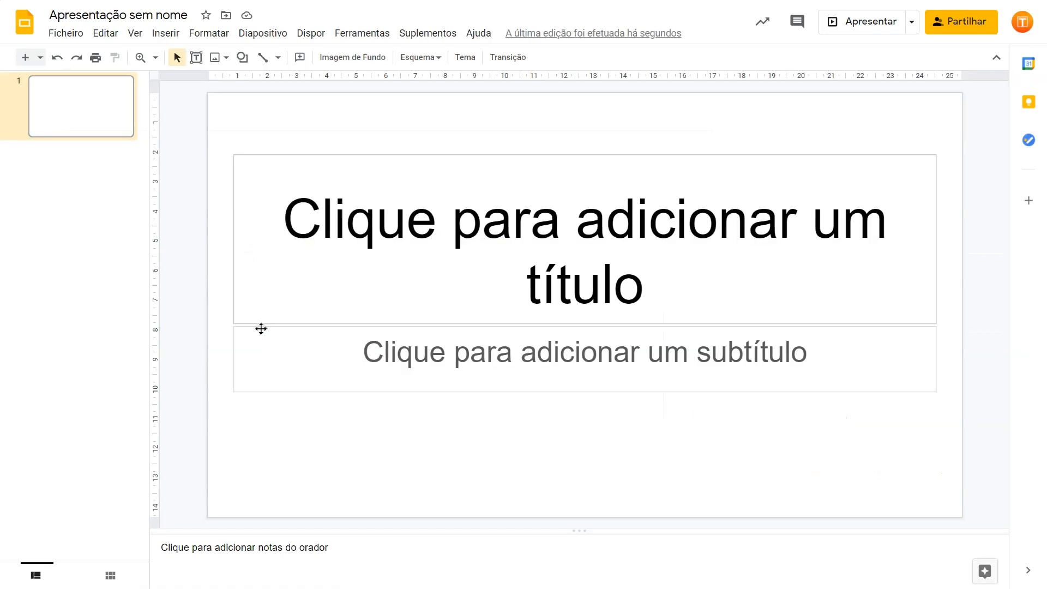
Apply the Escuro simples theme to the presentation and name it Glossário C
left_click(465, 58)
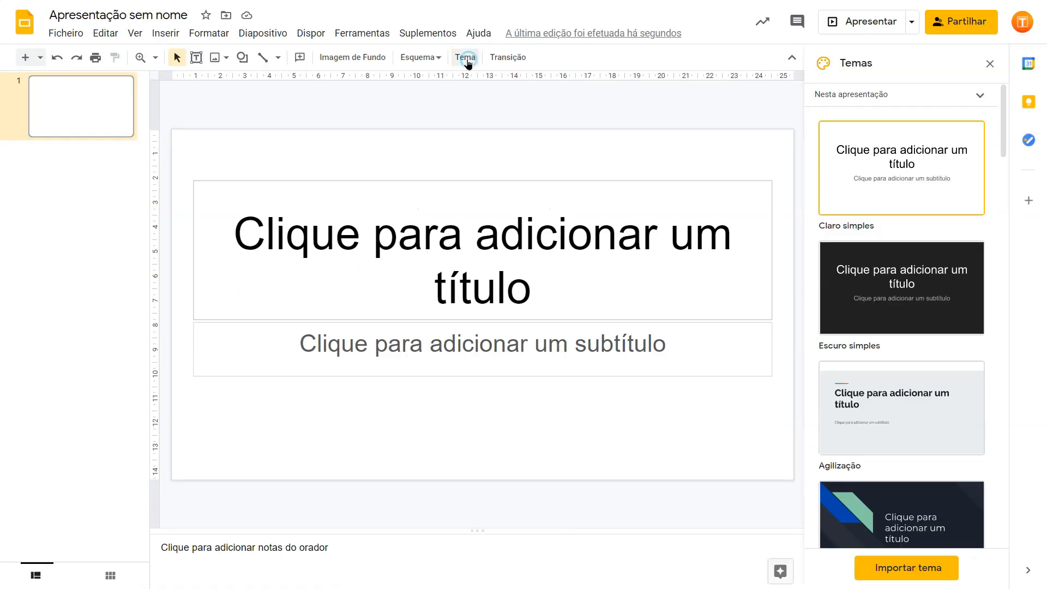
left_click(880, 275)
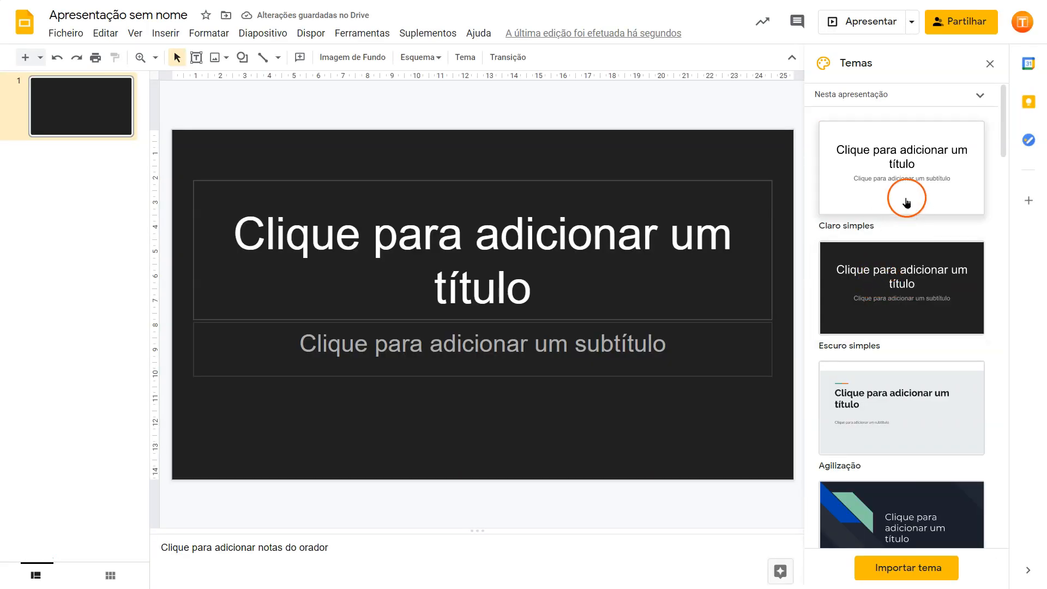
left_click(990, 64)
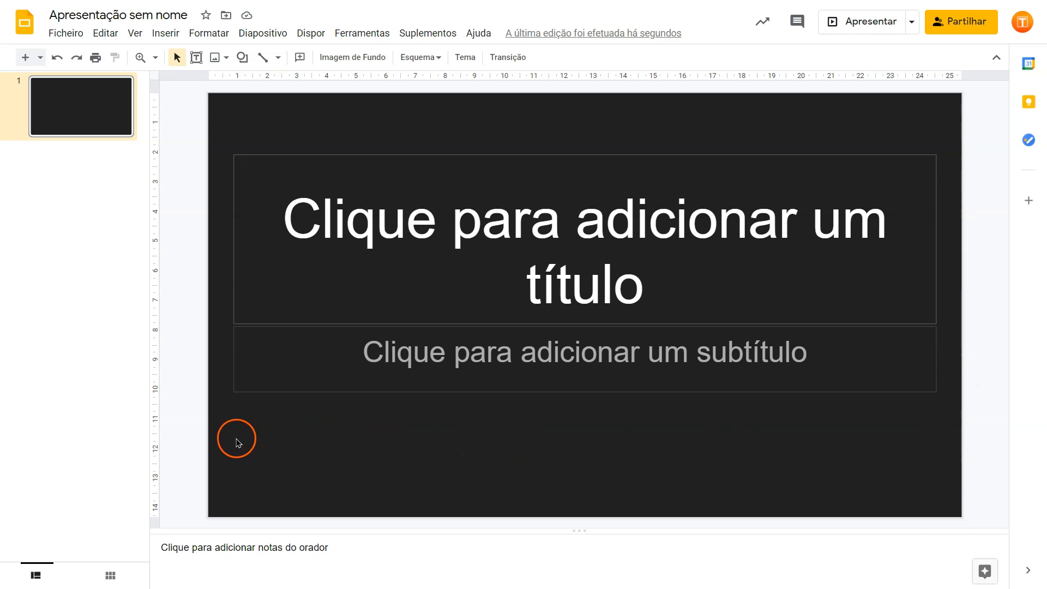
left_click(158, 15)
type("Glossário C")
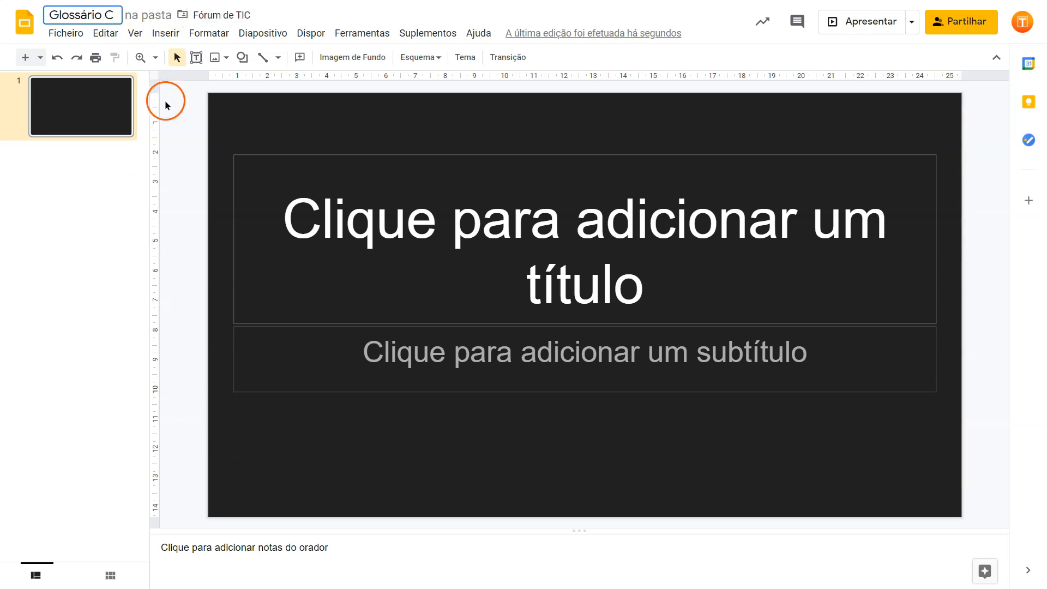